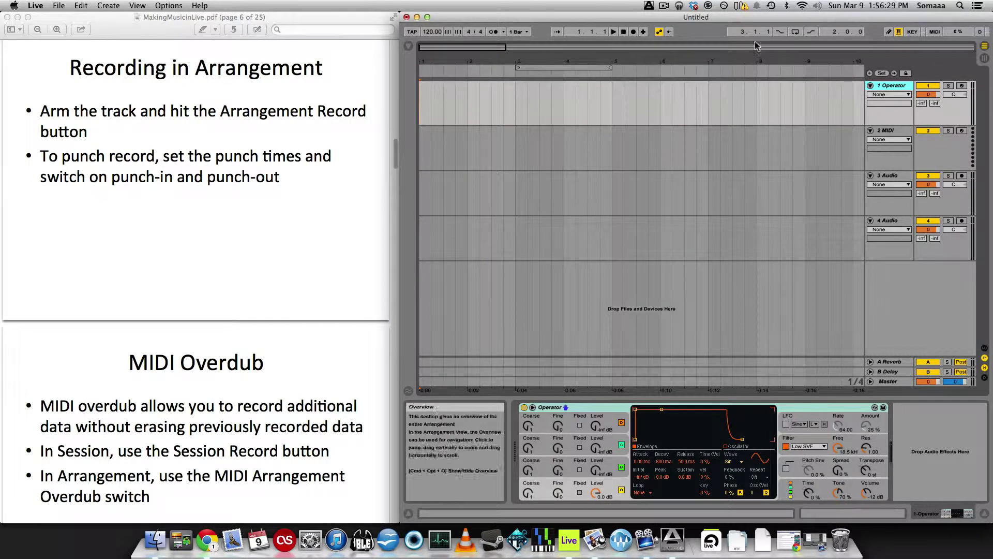
- Arm Track 1 (Operator) for recording and choose a 1 Bar count-in
{"action": "left_click", "coordinate": [963, 86]}
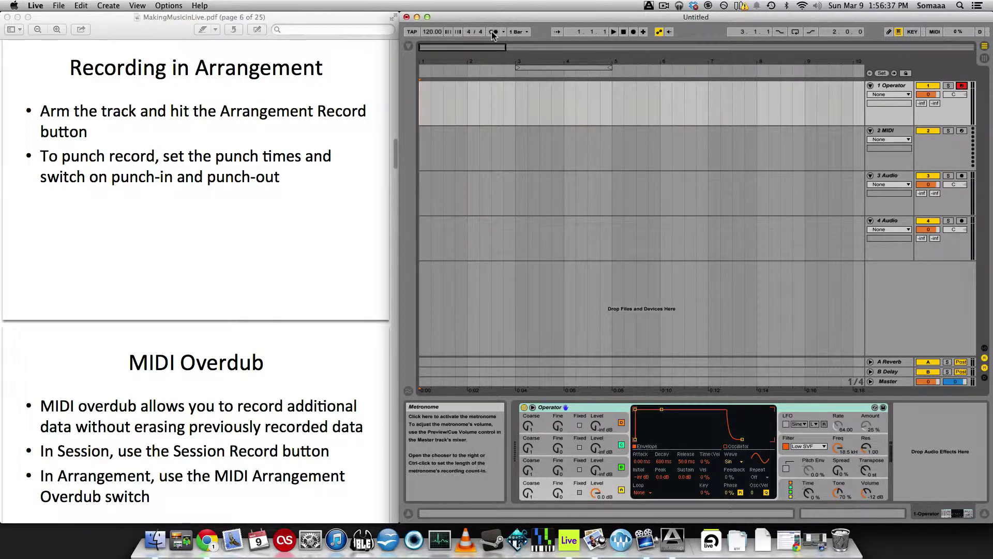
{"action": "left_click", "coordinate": [504, 32]}
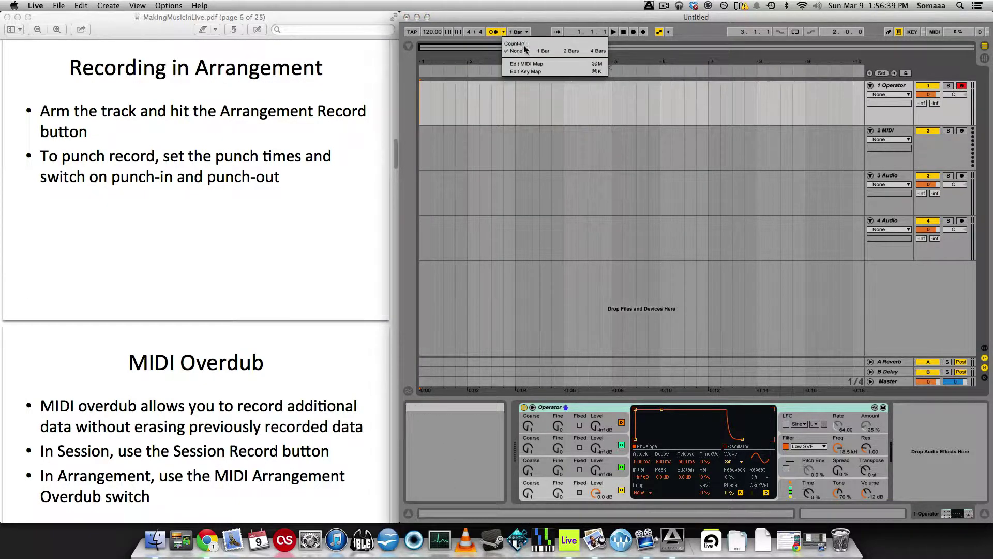
{"action": "left_click", "coordinate": [545, 51]}
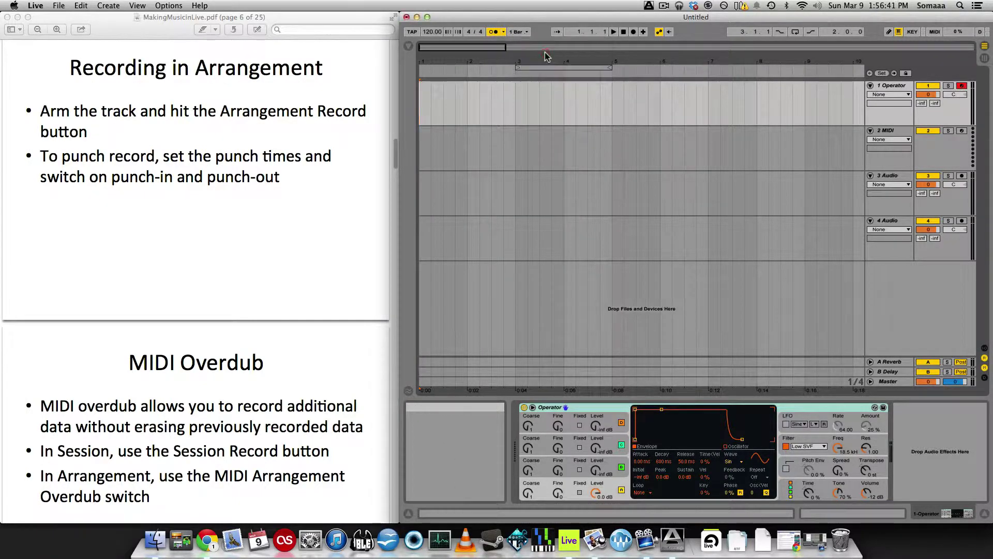
- Record an 8-bar MIDI take on the Operator track, then zoom out to show the whole clip
{"action": "left_click", "coordinate": [634, 33]}
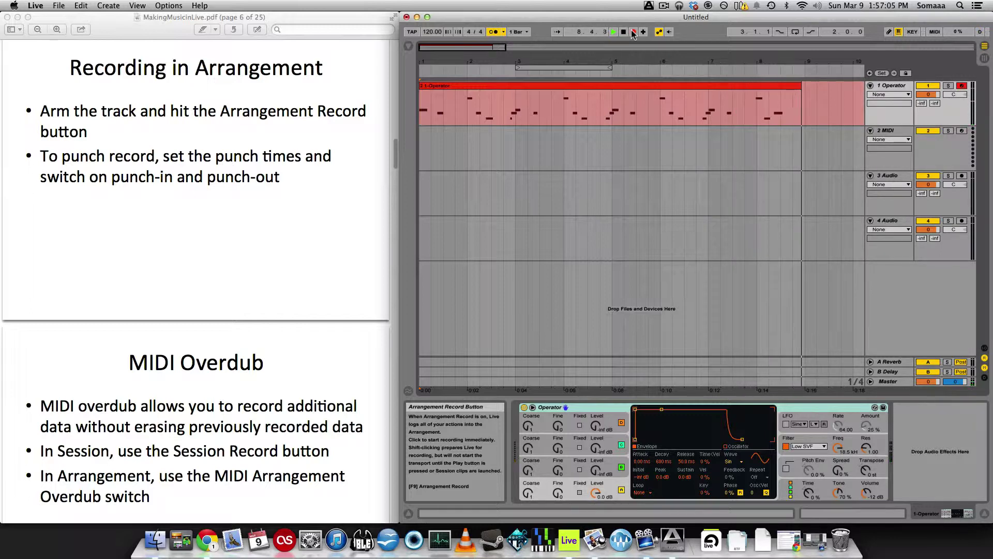
{"action": "key", "text": "space"}
{"action": "left_click_drag", "start_coordinate": [538, 57], "coordinate": [539, 48]}
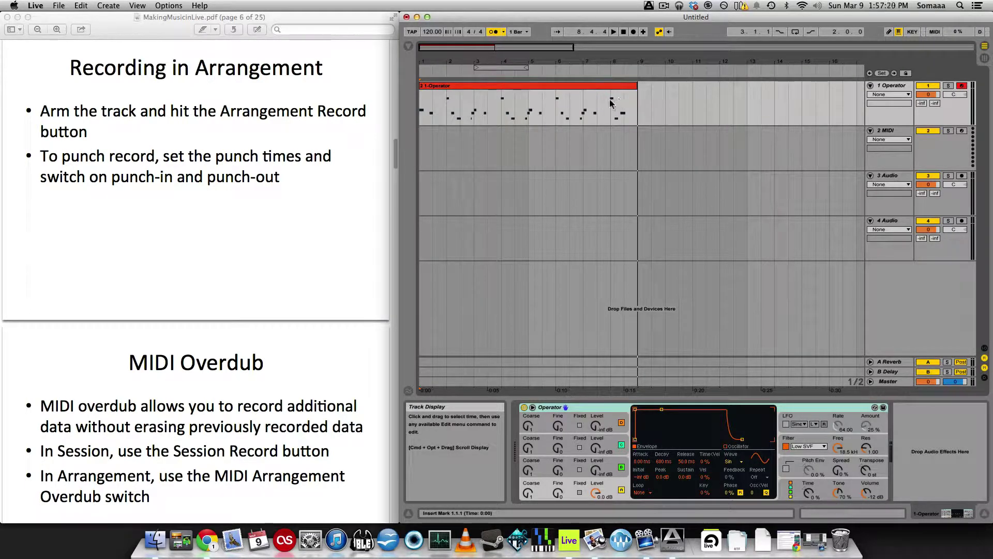
- Select a section of the recorded clip and play it back from bar 3
{"action": "left_click_drag", "start_coordinate": [623, 106], "coordinate": [522, 97]}
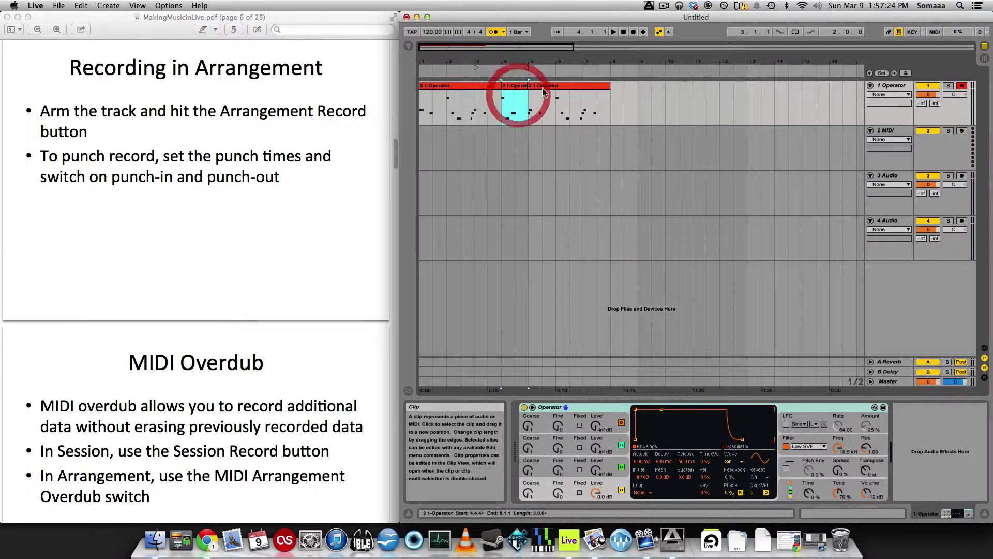
{"action": "left_click", "coordinate": [635, 84]}
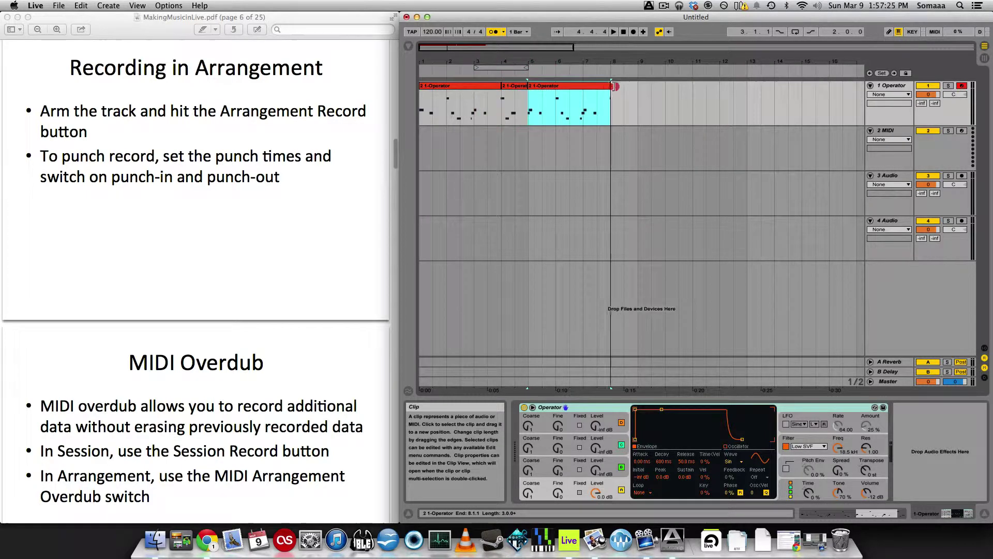
{"action": "left_click", "coordinate": [482, 97]}
{"action": "key", "text": "space"}
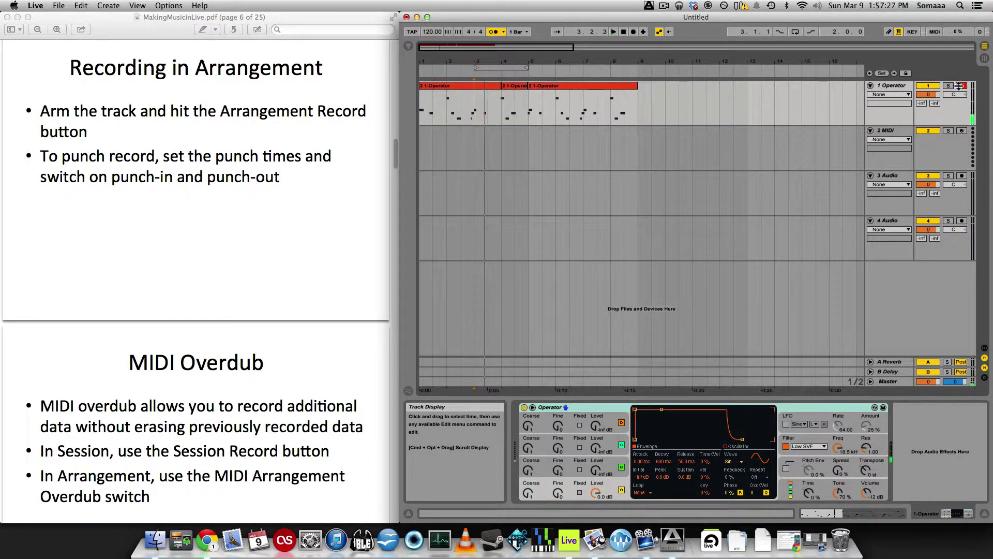
{"action": "left_click", "coordinate": [493, 31]}
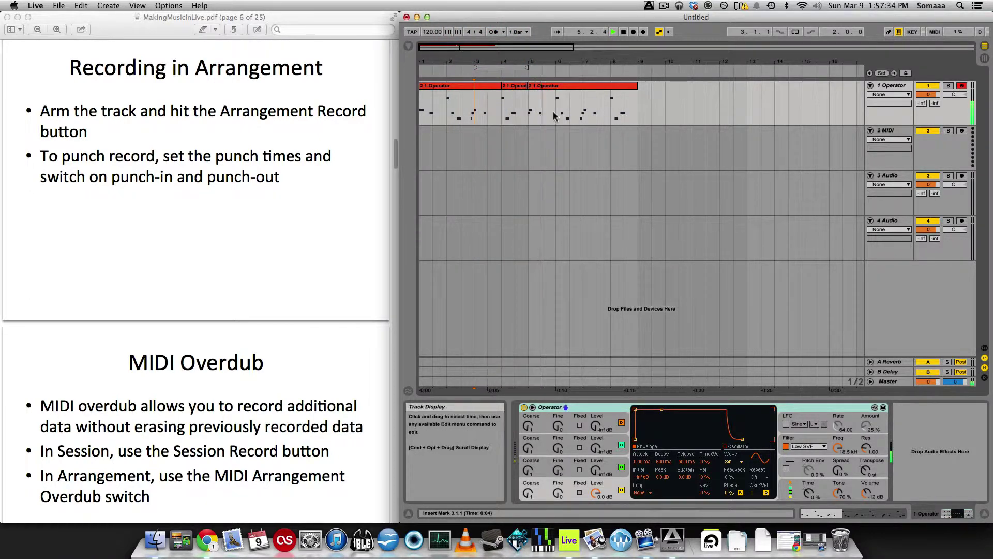
{"action": "key", "text": "space"}
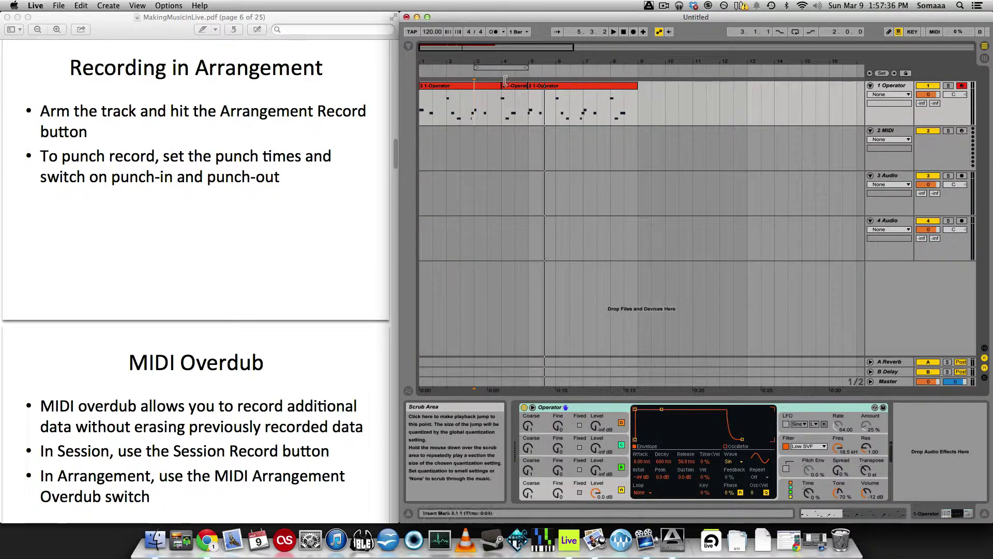
- Consolidate the three Operator clips into one and move the loop brace to bars 4–5
{"action": "left_click", "coordinate": [568, 86]}
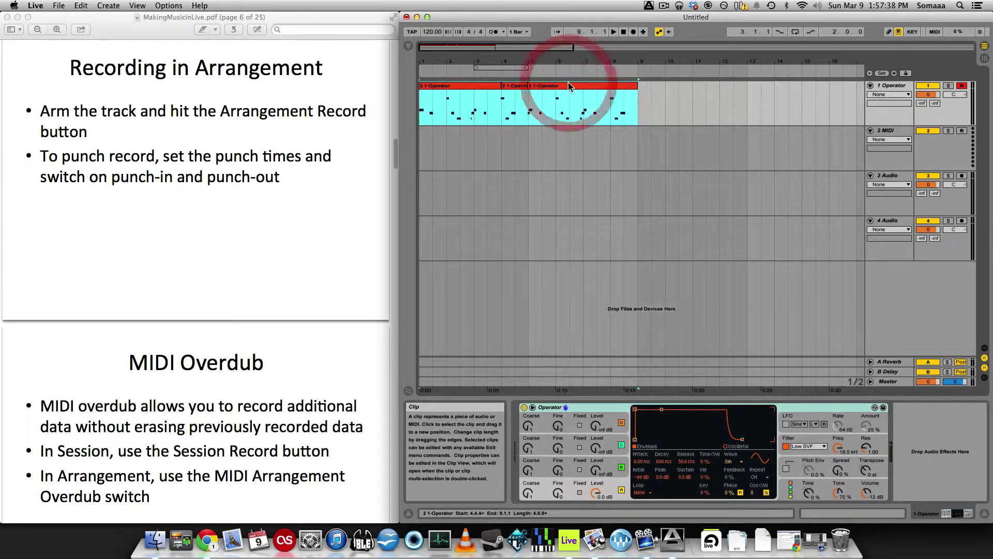
{"action": "key", "text": "super+j"}
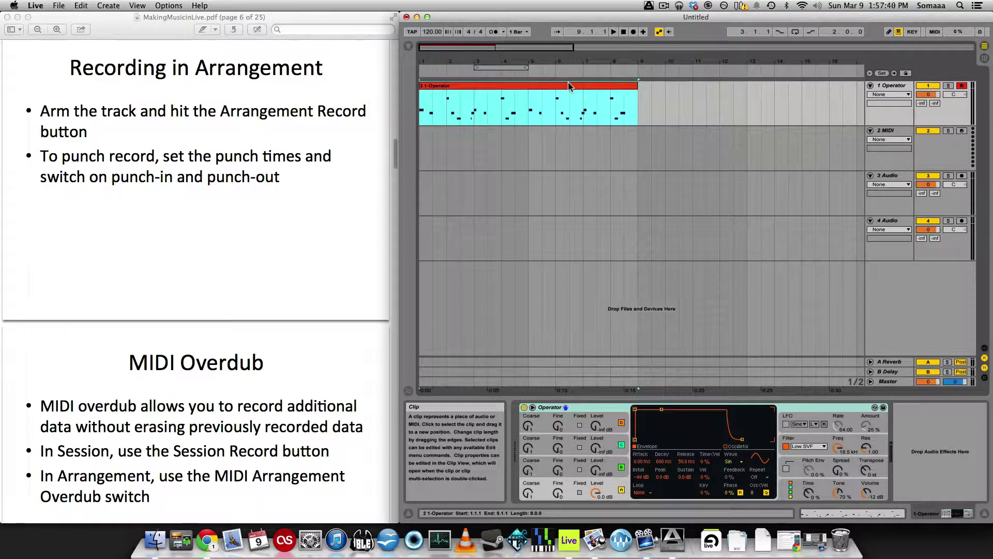
{"action": "left_click", "coordinate": [515, 112]}
{"action": "left_click_drag", "start_coordinate": [515, 112], "coordinate": [531, 105]}
{"action": "left_click_drag", "start_coordinate": [475, 67], "coordinate": [499, 67]}
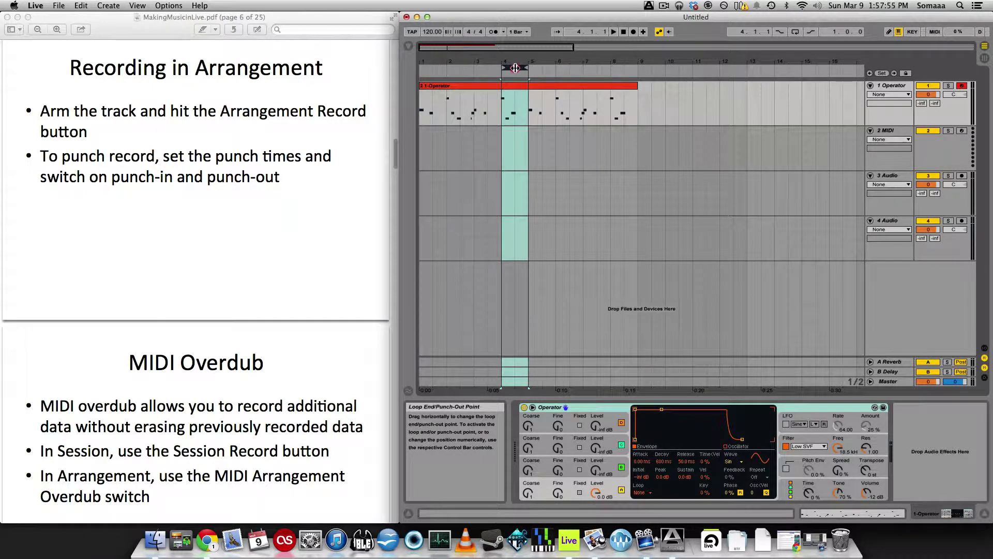
- Switch on Loop, Punch-In and Punch-Out in the control bar
{"action": "left_click", "coordinate": [781, 33]}
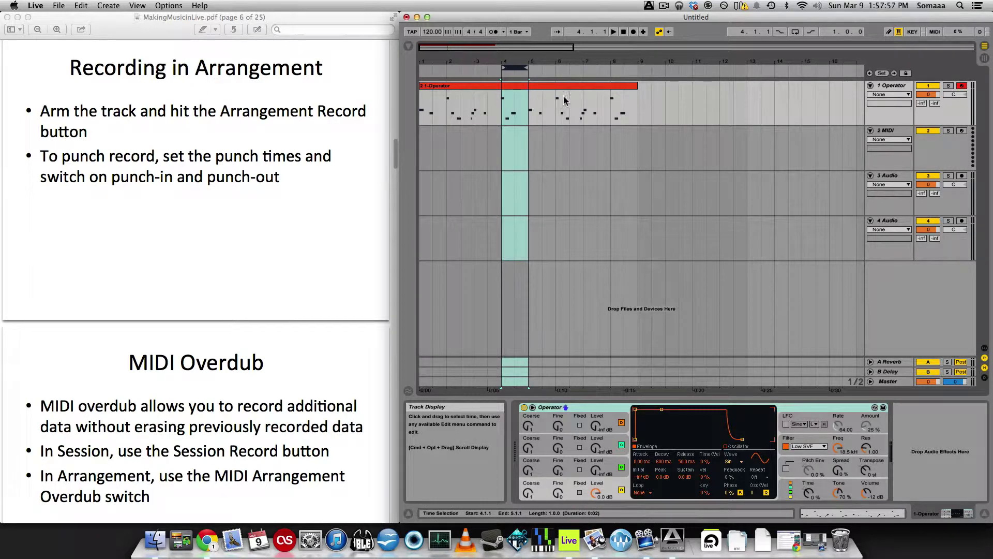
{"action": "left_click", "coordinate": [780, 32]}
{"action": "left_click", "coordinate": [811, 32]}
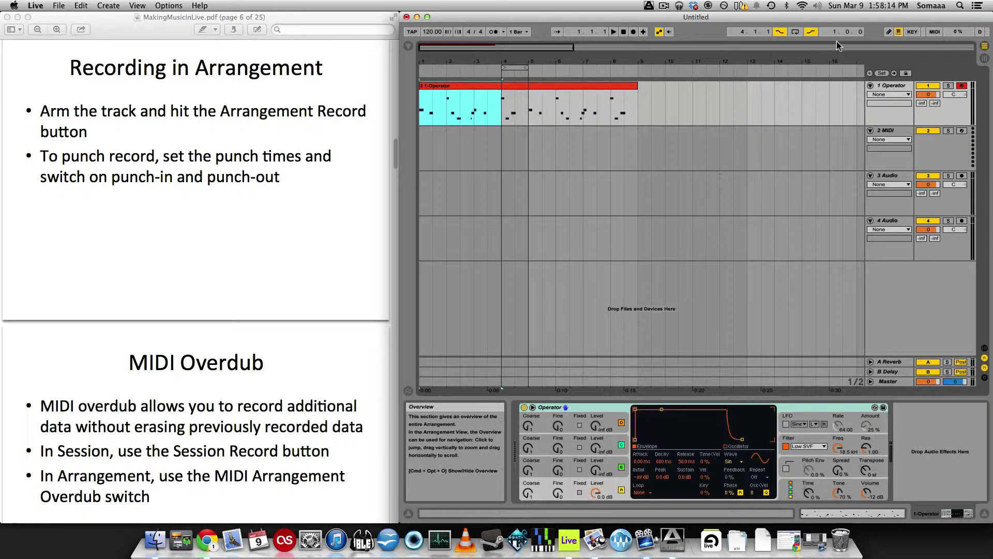
- Reselect bars 4–5 of the Operator clip
{"action": "left_click", "coordinate": [528, 106]}
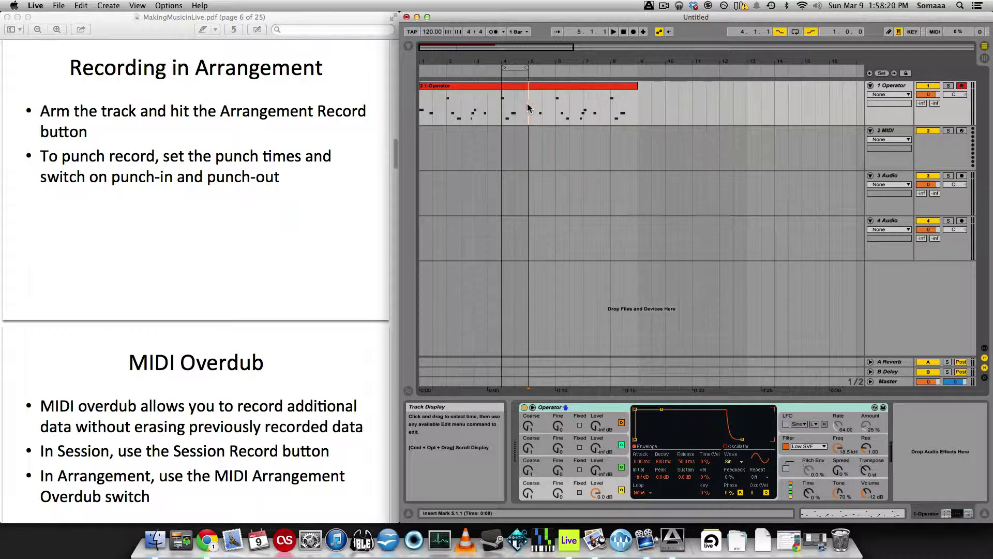
{"action": "left_click_drag", "start_coordinate": [528, 106], "coordinate": [645, 105]}
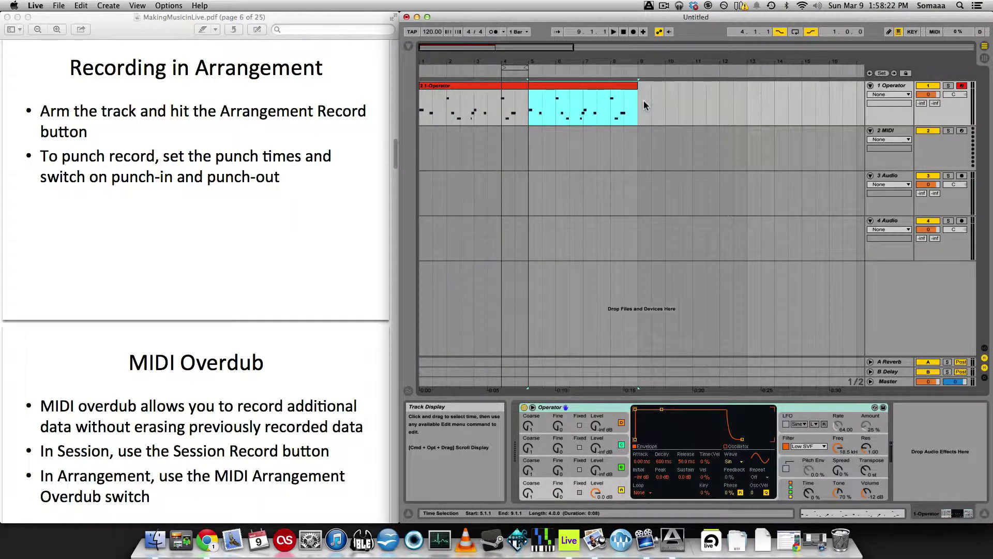
{"action": "mouse_move", "coordinate": [527, 104]}
{"action": "left_mouse_down"}
{"action": "mouse_move", "coordinate": [505, 104]}
{"action": "mouse_move", "coordinate": [525, 96]}
{"action": "left_mouse_up"}
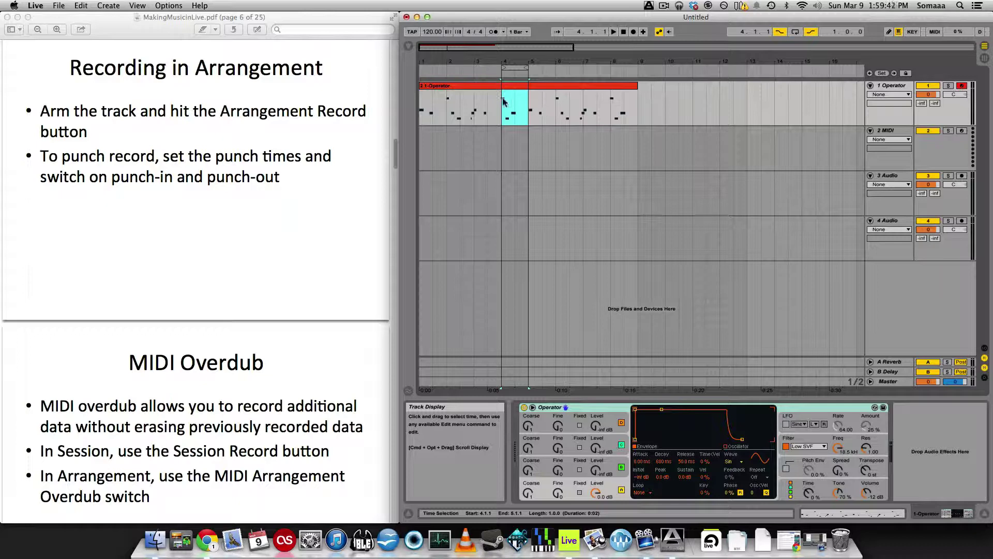
- Return to bar 1 and punch-record new notes into bars 4–5 of the Operator clip
{"action": "left_click", "coordinate": [468, 86]}
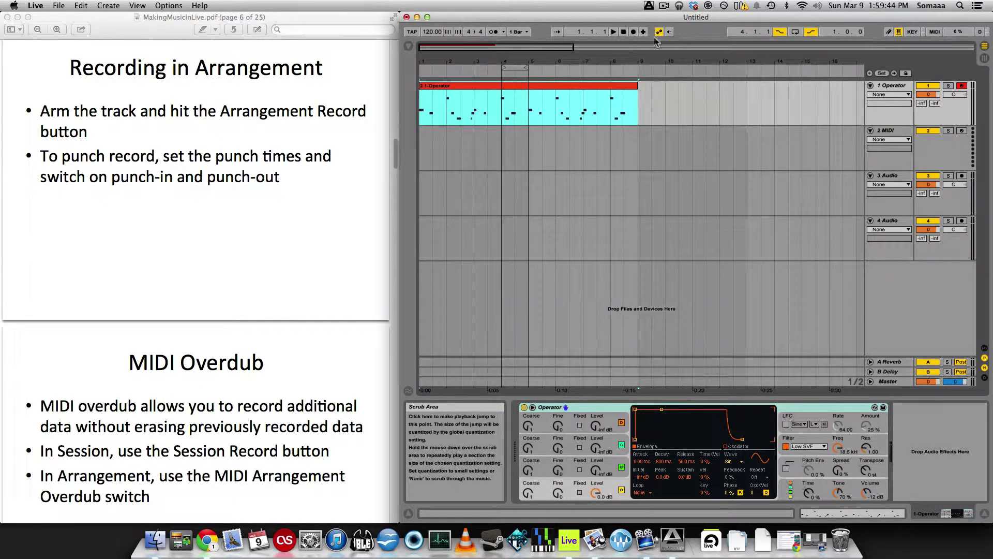
{"action": "left_click", "coordinate": [635, 32]}
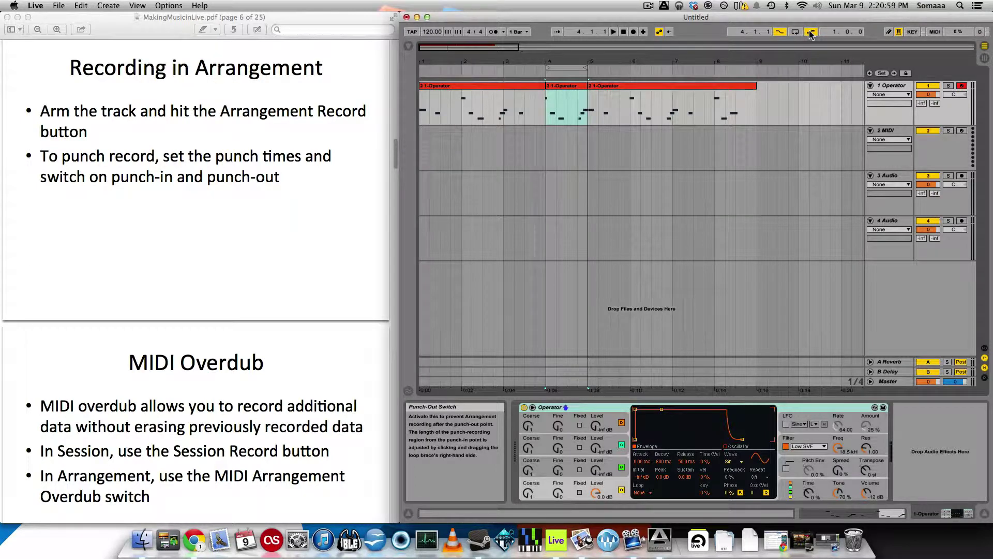
- Disable Punch-Out, return to bar 1 and record a take that replaces everything from bar 4
{"action": "left_click", "coordinate": [810, 33]}
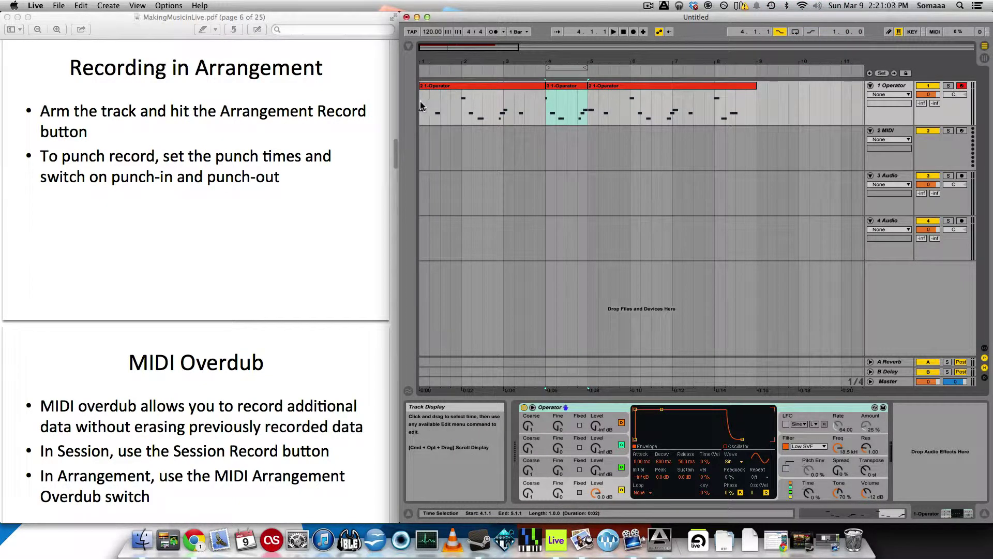
{"action": "left_click_drag", "start_coordinate": [420, 101], "coordinate": [803, 101]}
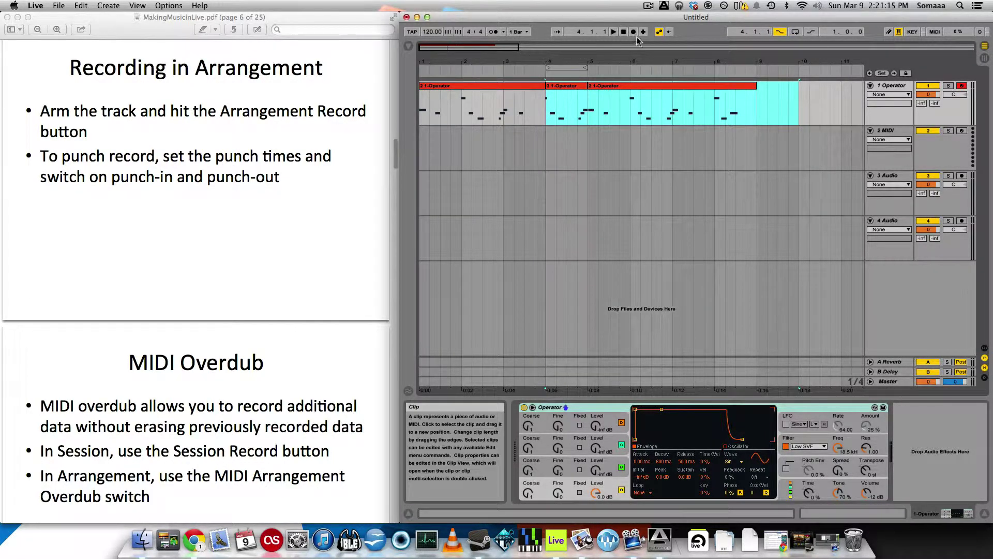
{"action": "left_click", "coordinate": [505, 88]}
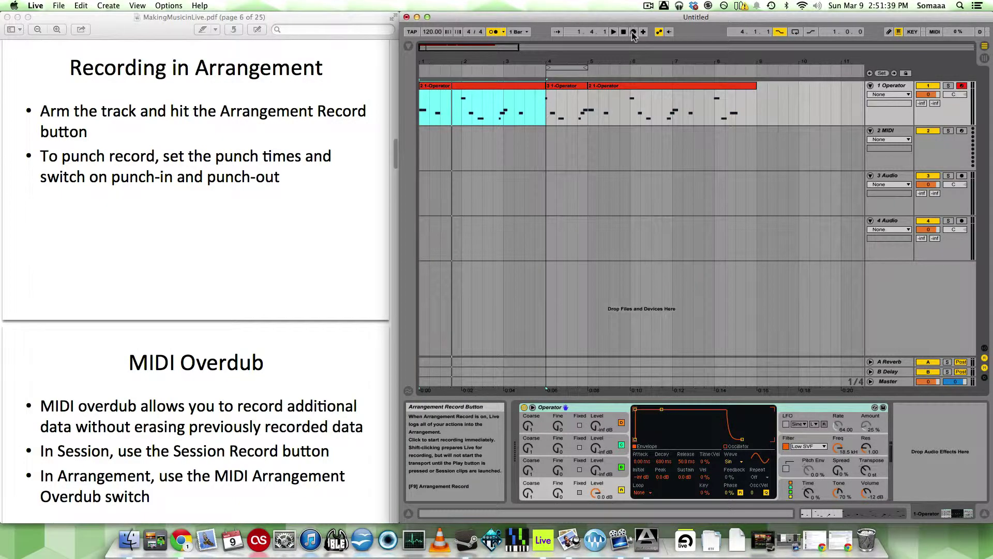
{"action": "left_click", "coordinate": [633, 32]}
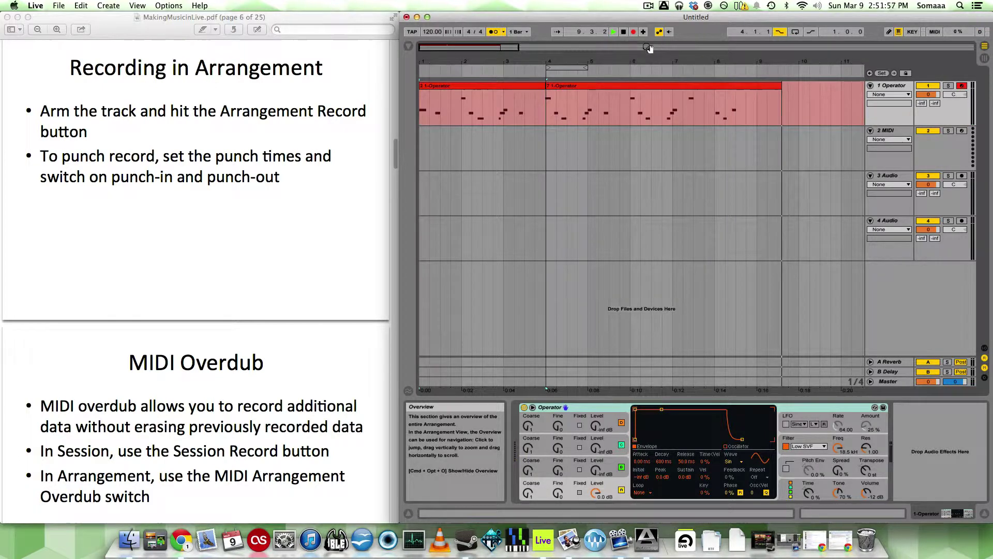
{"action": "key", "text": "space"}
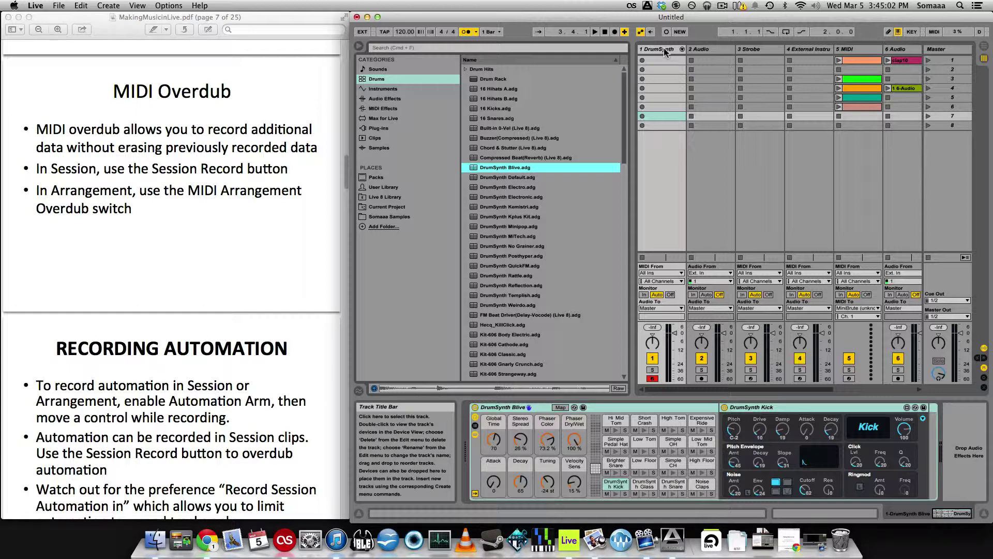
- Hide the browser and switch to Arrangement View
{"action": "left_click", "coordinate": [365, 45]}
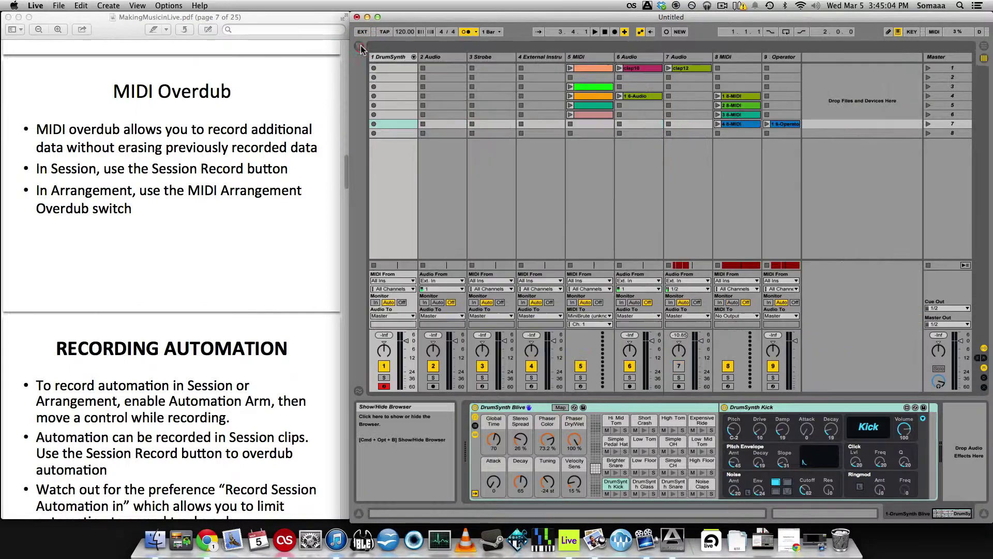
{"action": "key", "text": "Tab"}
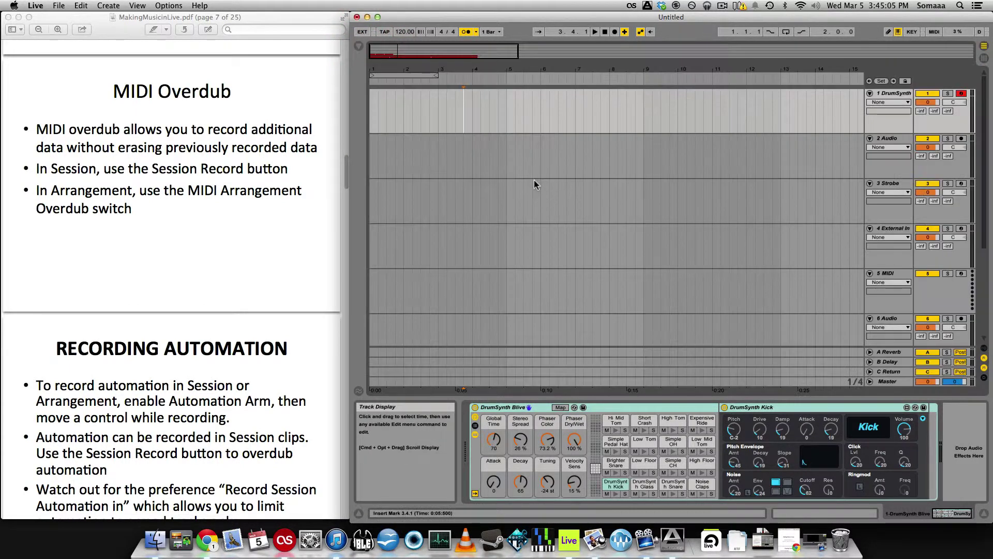
- Loop and play bars 1–3, then set the count-in to 1 Bar
{"action": "left_click", "coordinate": [412, 75]}
{"action": "left_click_drag", "start_coordinate": [412, 69], "coordinate": [409, 108]}
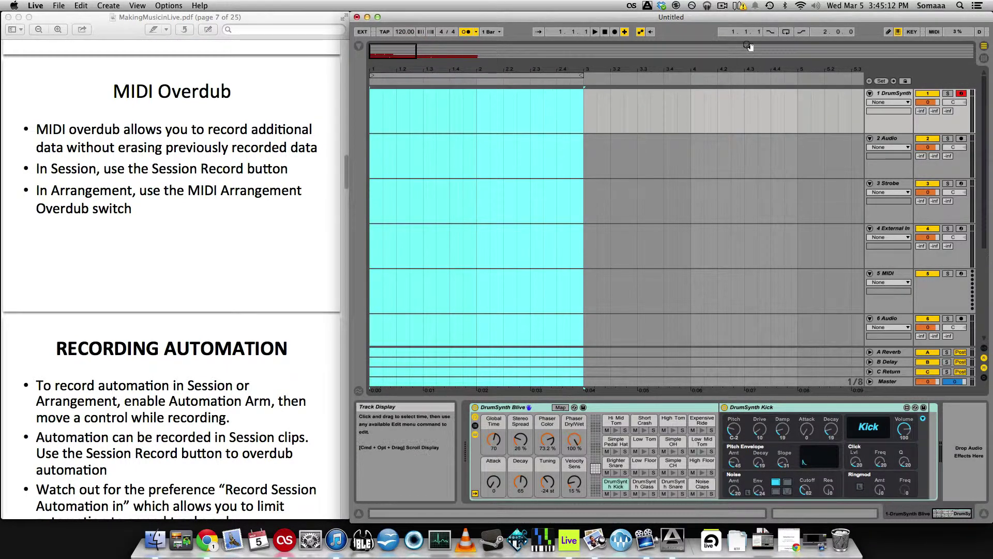
{"action": "left_click", "coordinate": [786, 31]}
{"action": "left_click", "coordinate": [475, 75]}
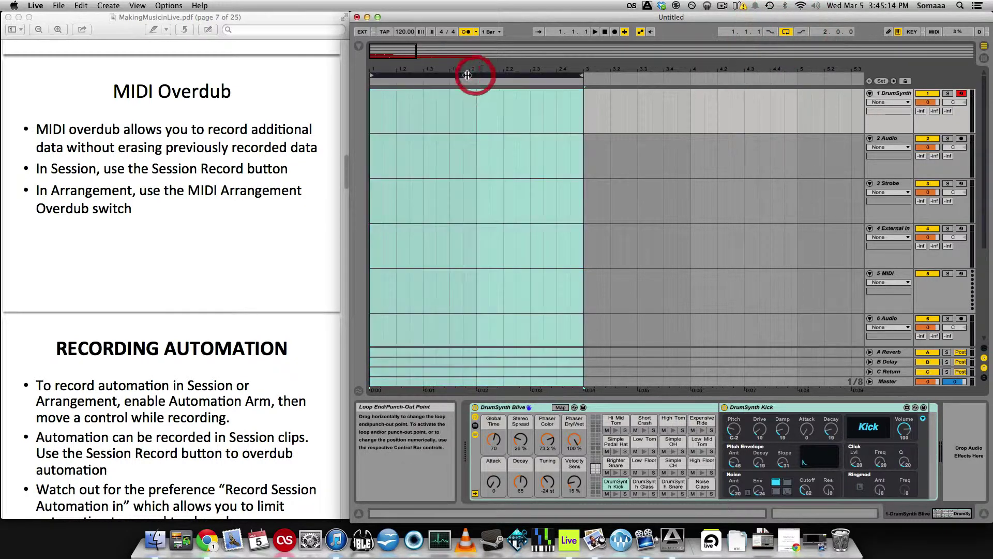
{"action": "key", "text": "space"}
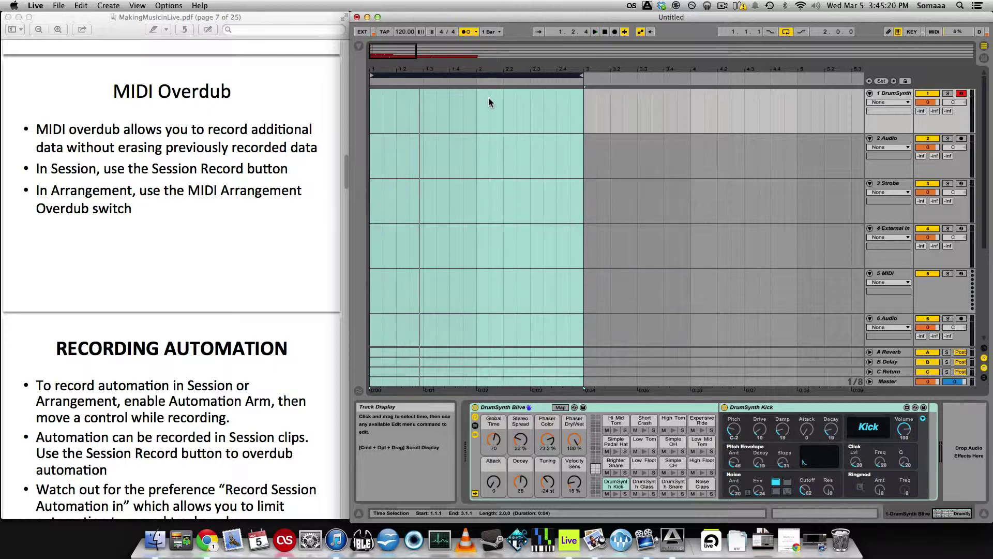
{"action": "key", "text": "space"}
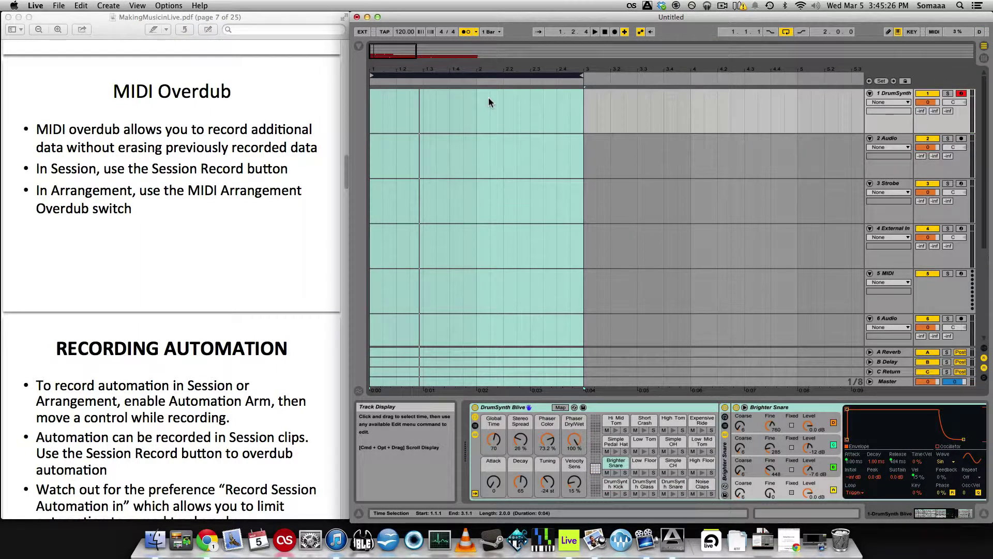
{"action": "left_click", "coordinate": [482, 32]}
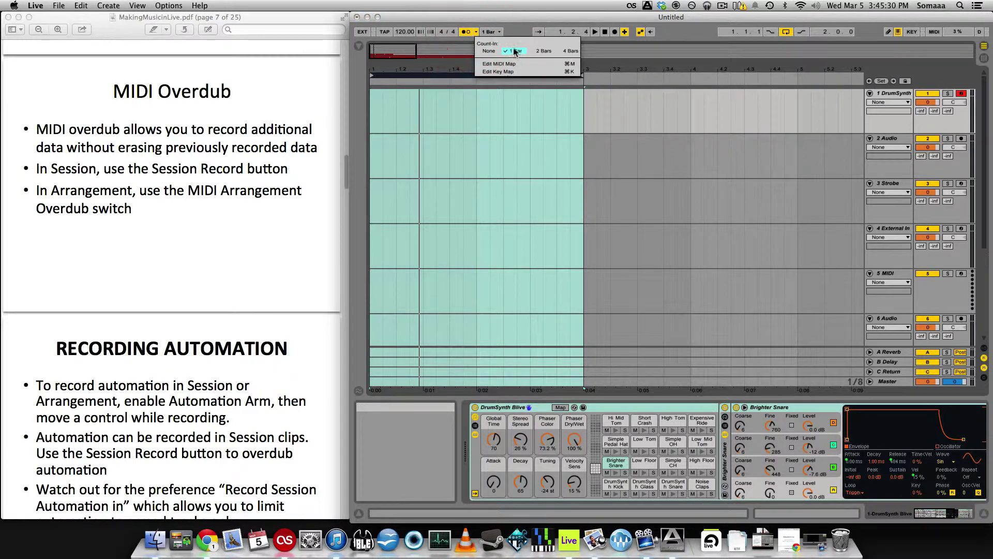
{"action": "left_click", "coordinate": [522, 15]}
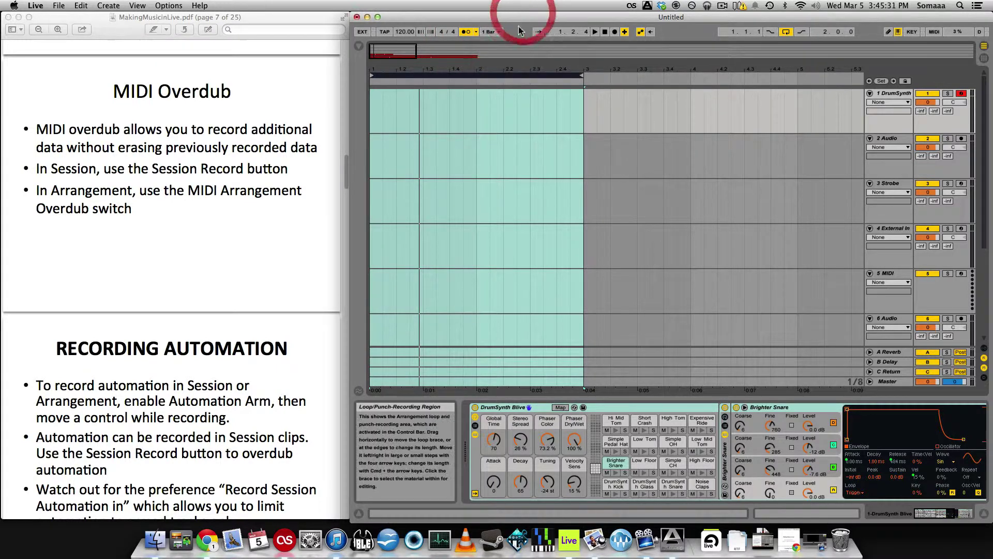
- Record a two-bar drum pattern on the DrumSynth track from bar 1 after the count-in
{"action": "left_click", "coordinate": [616, 32]}
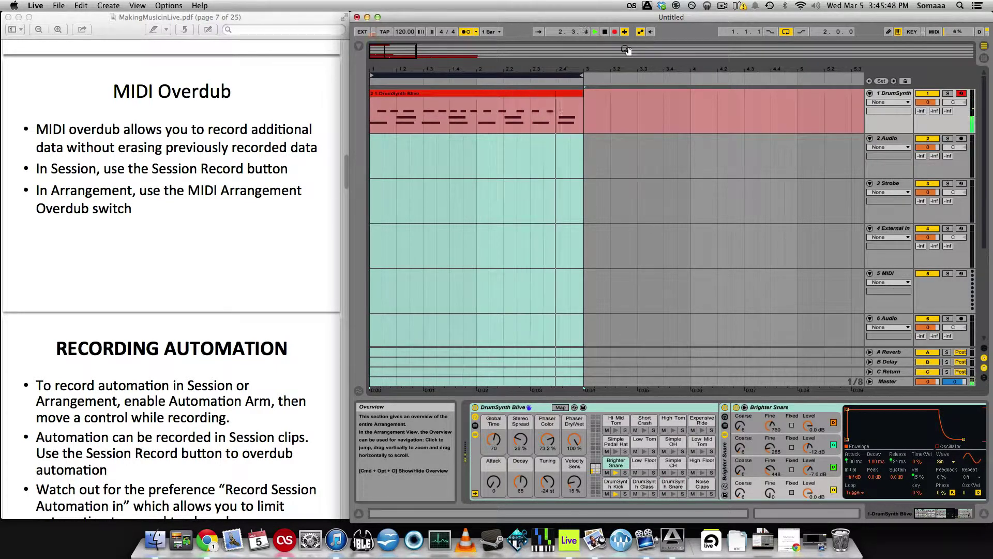
{"action": "key", "text": "F9"}
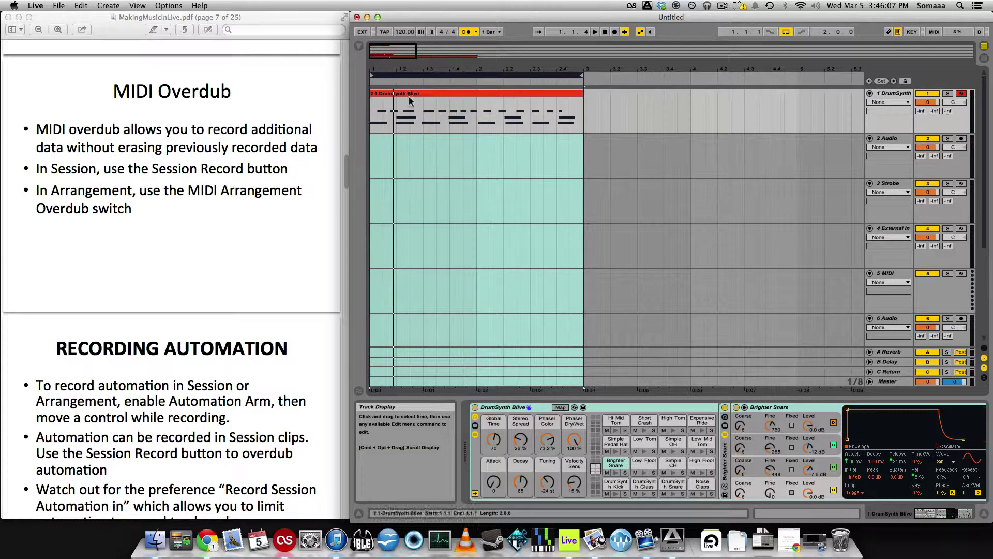
{"action": "left_click", "coordinate": [413, 20]}
- Open the Edit menu to reach the automation options
{"action": "left_click", "coordinate": [81, 5]}
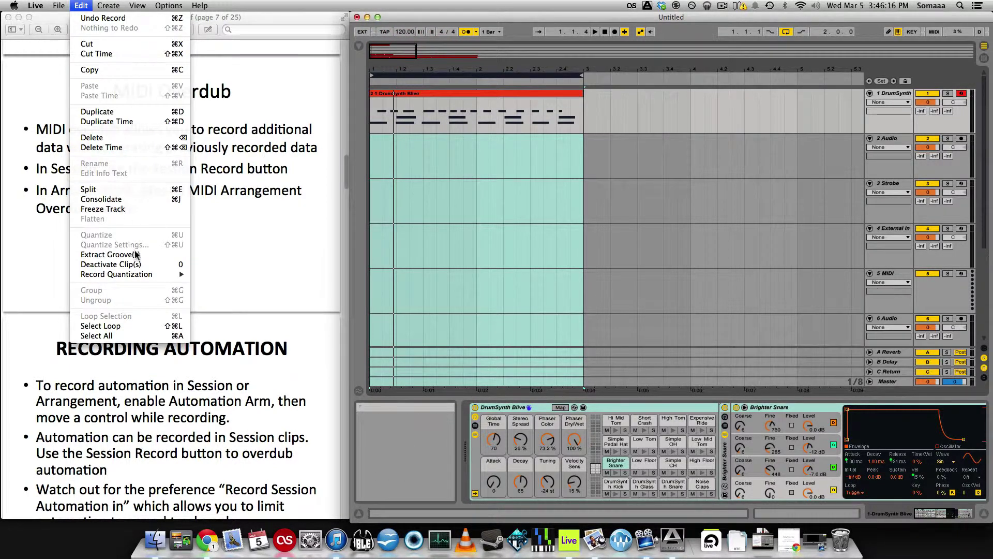
{"action": "mouse_move", "coordinate": [176, 275]}
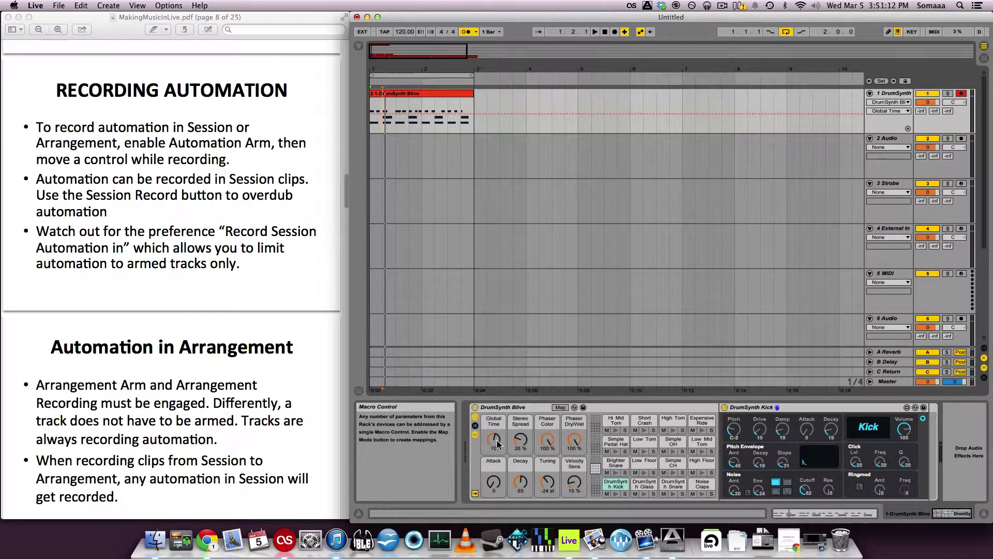
- Set Global Time to 65, duplicate the DrumSynth clip to fill bars 1–9, and loop bars 1–9
{"action": "mouse_move", "coordinate": [497, 444]}
{"action": "left_mouse_down"}
{"action": "mouse_move", "coordinate": [494, 433]}
{"action": "mouse_move", "coordinate": [494, 458]}
{"action": "left_mouse_up"}
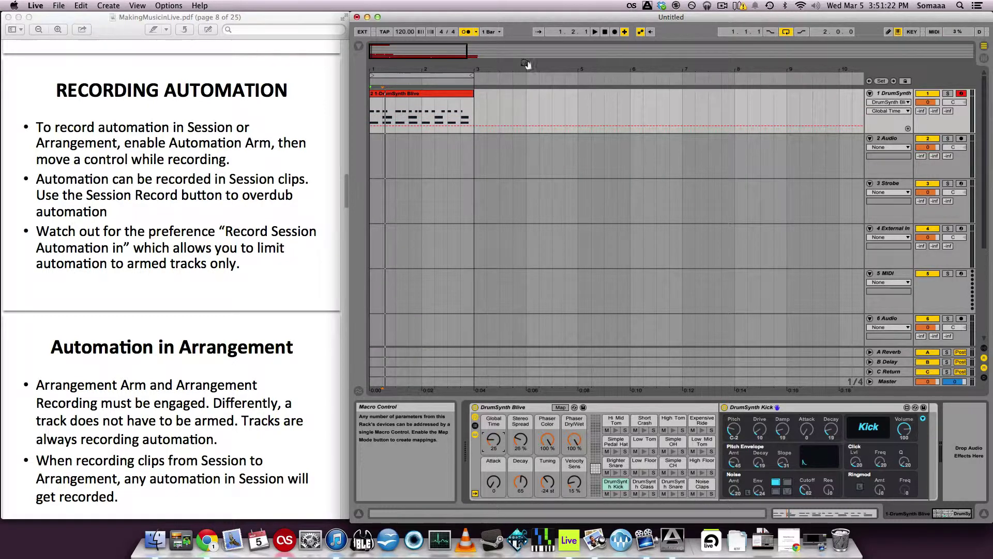
{"action": "left_click_drag", "start_coordinate": [473, 76], "coordinate": [733, 66]}
{"action": "left_click", "coordinate": [433, 100]}
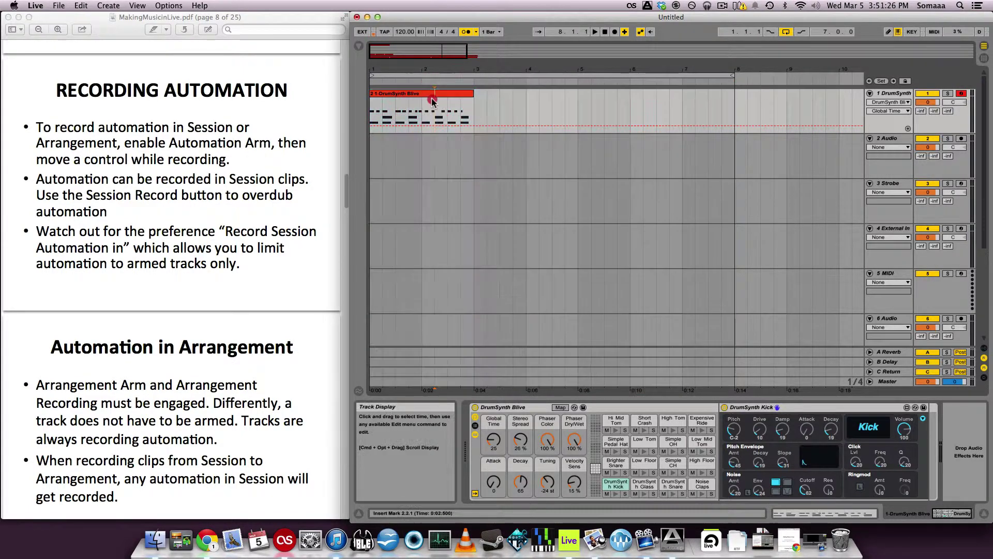
{"action": "left_click", "coordinate": [430, 93]}
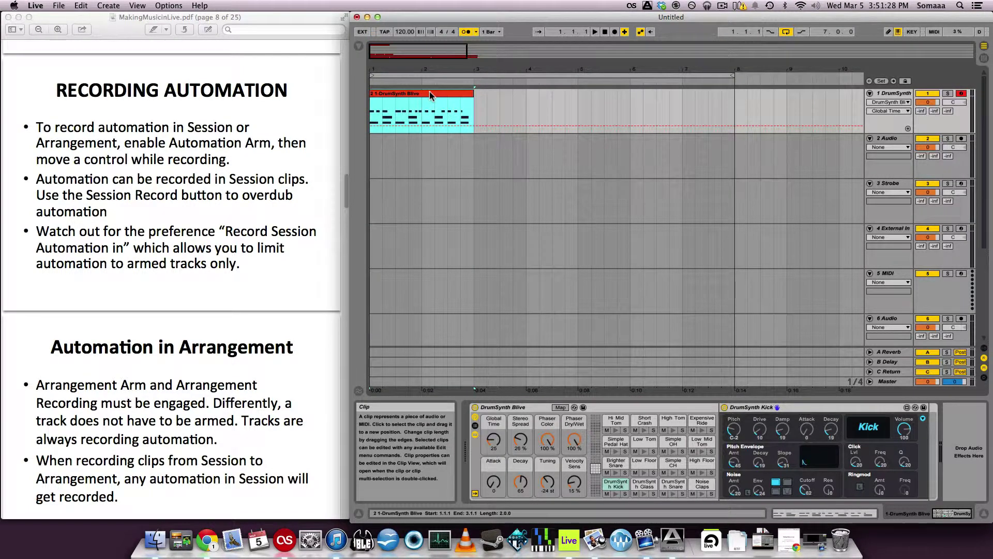
{"action": "key", "text": "super+d"}
{"action": "key", "text": "super+d"}
{"action": "key", "text": "super+d"}
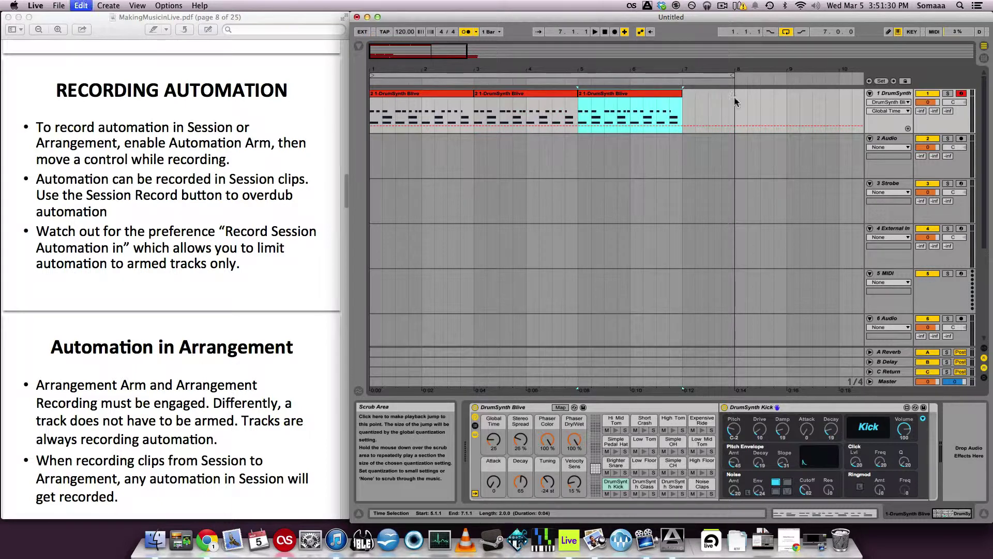
{"action": "left_click_drag", "start_coordinate": [731, 75], "coordinate": [787, 75]}
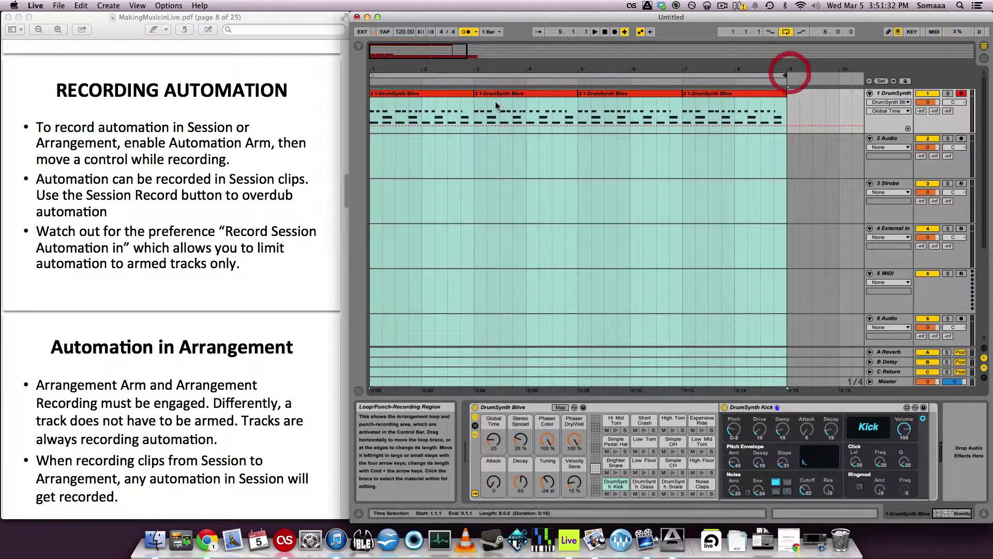
{"action": "left_click", "coordinate": [438, 76]}
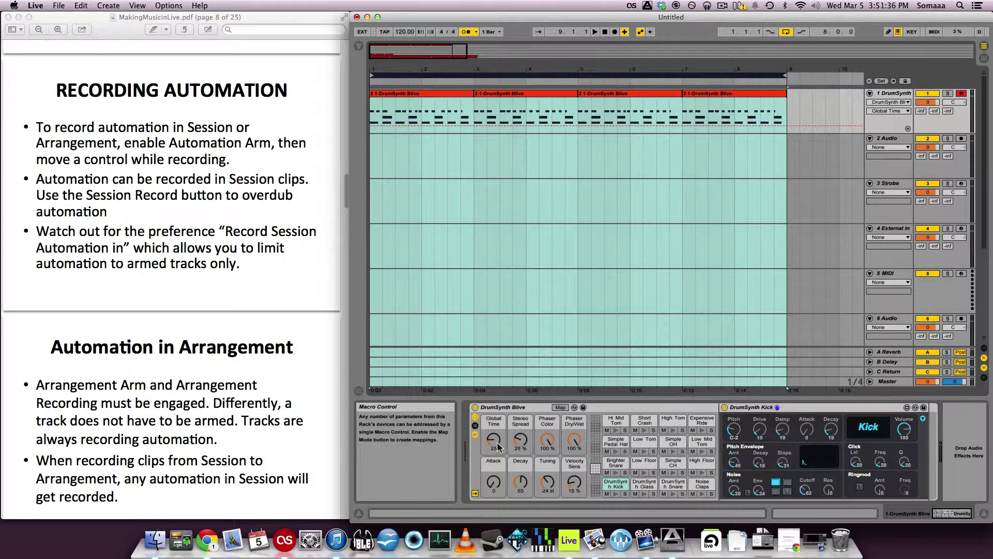
- Arm Arrangement Record and record a rising Global Time knob movement as automation
{"action": "left_click", "coordinate": [616, 33]}
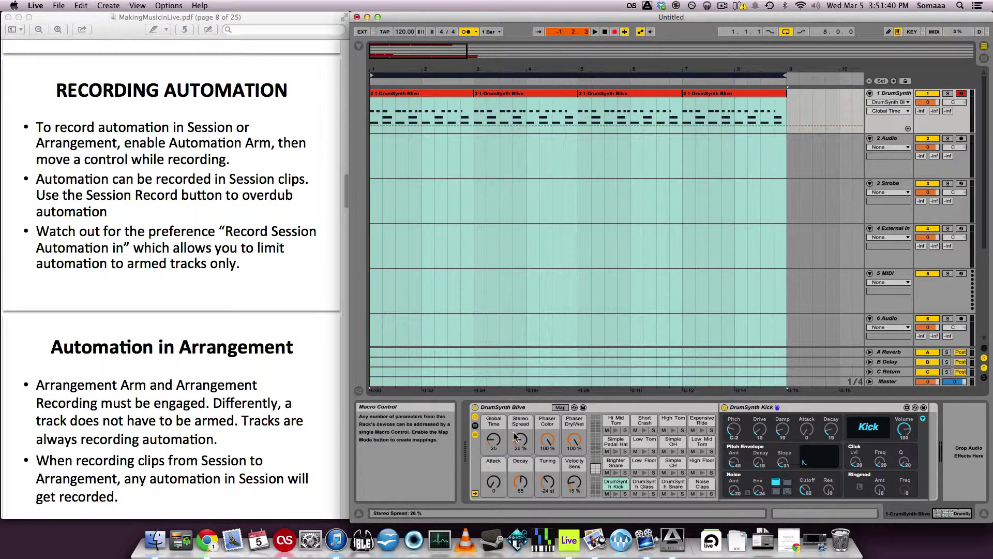
{"action": "left_click_drag", "start_coordinate": [492, 447], "coordinate": [492, 425]}
{"action": "key", "text": "space"}
{"action": "scroll", "coordinate": [673, 212], "scroll_direction": "down", "scroll_amount": 5}
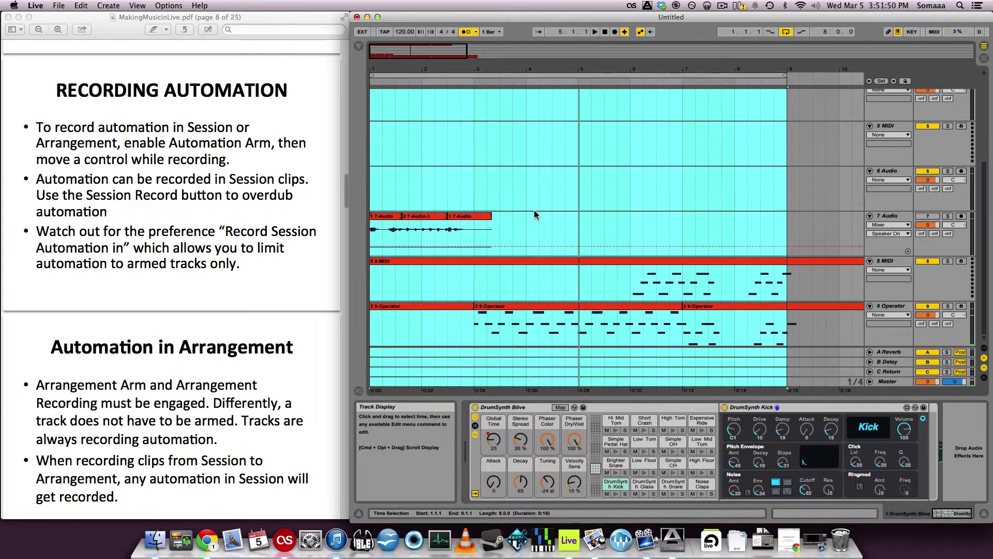
{"action": "scroll", "coordinate": [859, 202], "scroll_direction": "up", "scroll_amount": 5}
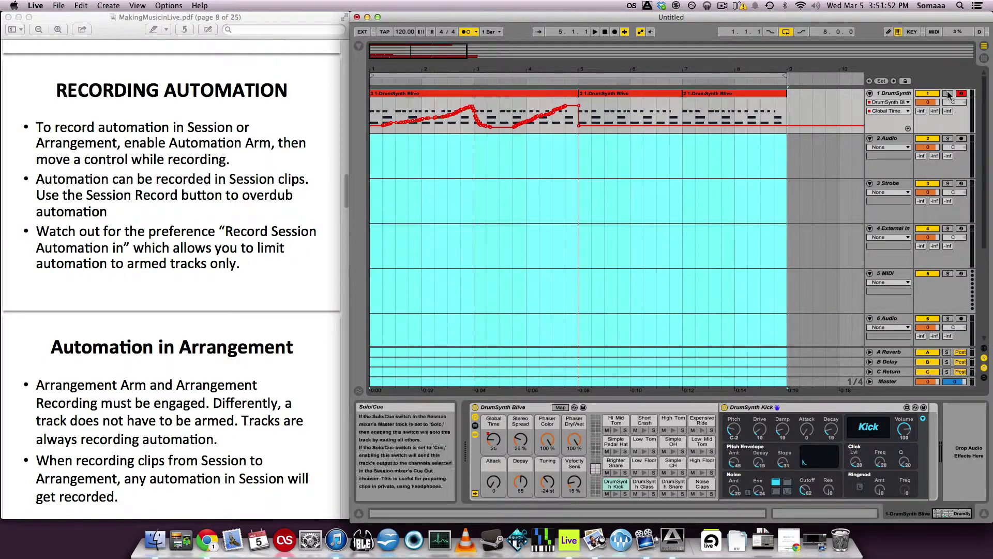
- Solo the DrumSynth track, enlarge its lane, and play back the recorded Global Time automation
{"action": "left_click", "coordinate": [948, 93]}
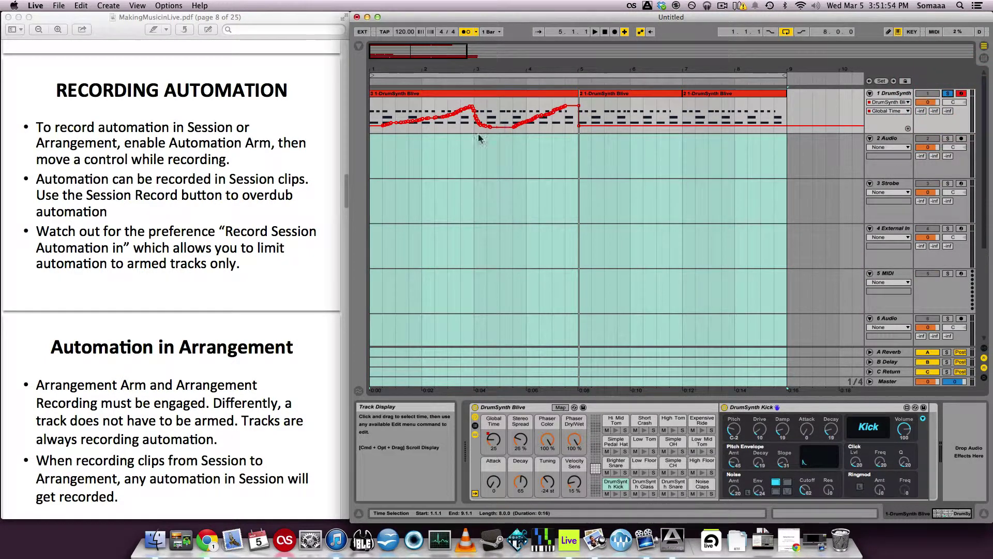
{"action": "left_click_drag", "start_coordinate": [884, 134], "coordinate": [878, 212]}
{"action": "key", "text": "space"}
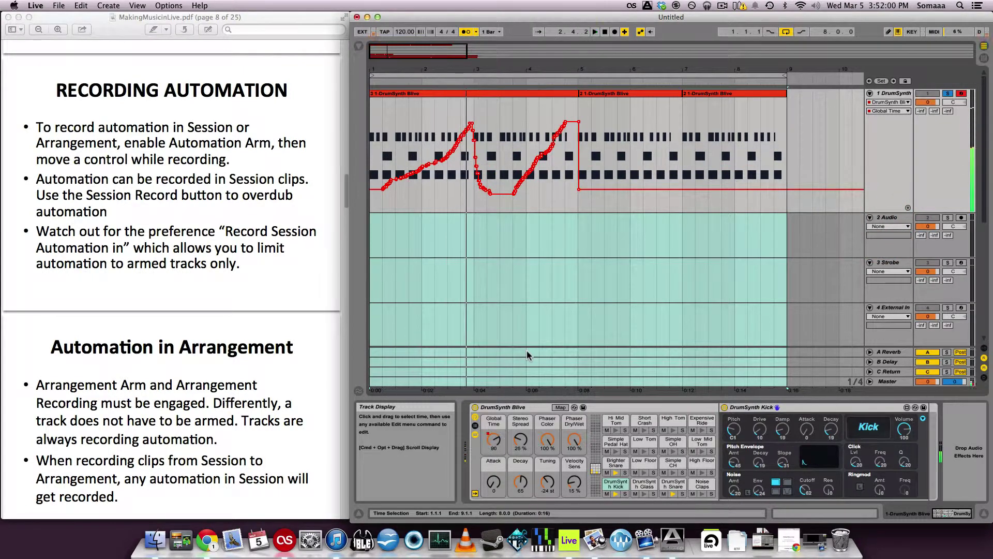
{"action": "key", "text": "space"}
{"action": "left_click_drag", "start_coordinate": [492, 454], "coordinate": [490, 445]}
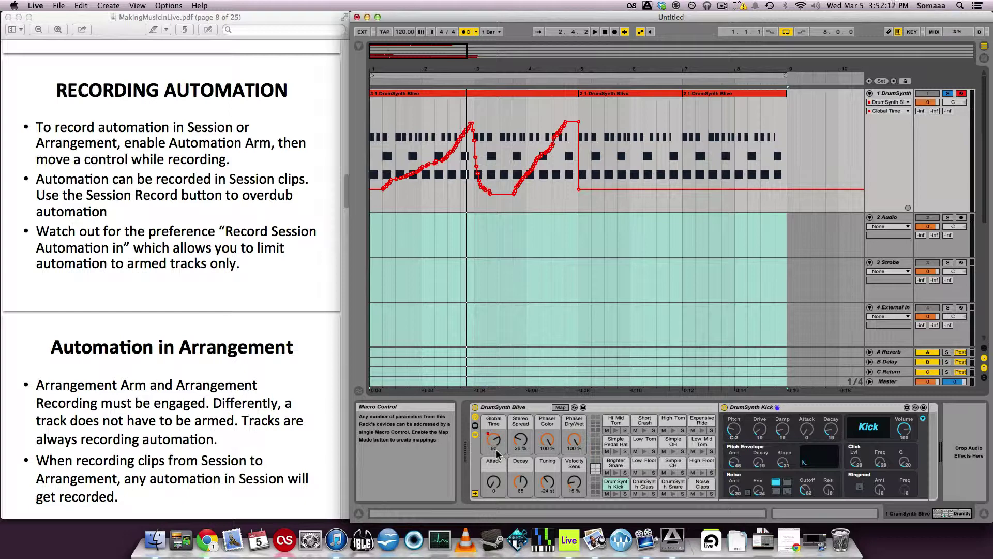
{"action": "key", "text": "space"}
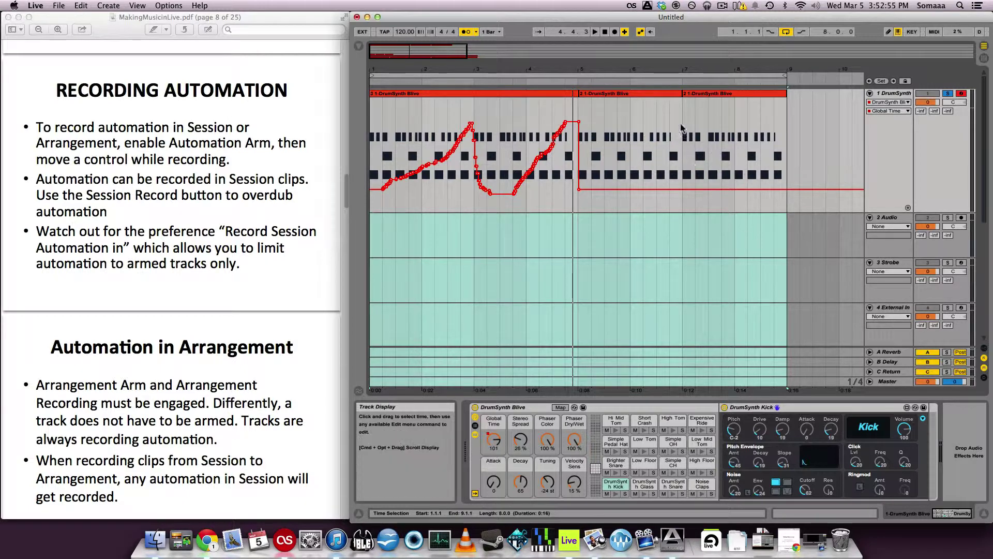
- Draw a Global Time step near bar 7, reshape it into a rising ramp from bar 5, and play from bar 5
{"action": "key", "text": "super+b"}
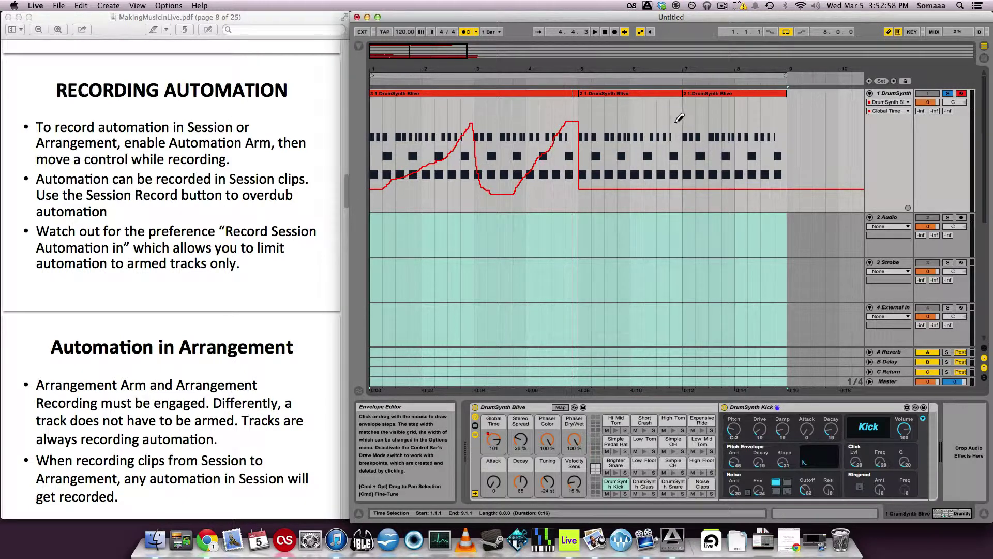
{"action": "left_click", "coordinate": [675, 122]}
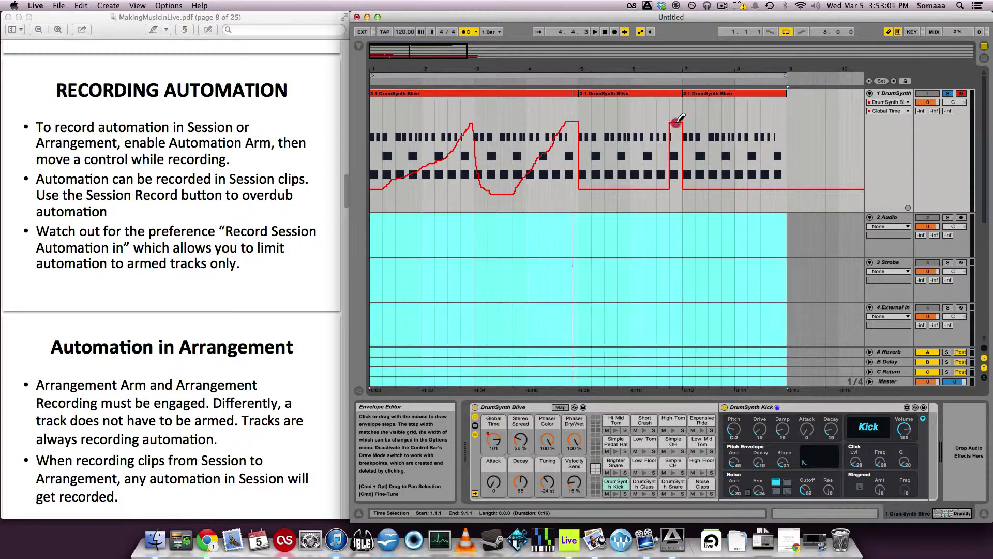
{"action": "key", "text": "super+b"}
{"action": "left_click_drag", "start_coordinate": [670, 191], "coordinate": [667, 127]}
{"action": "left_click", "coordinate": [669, 123]}
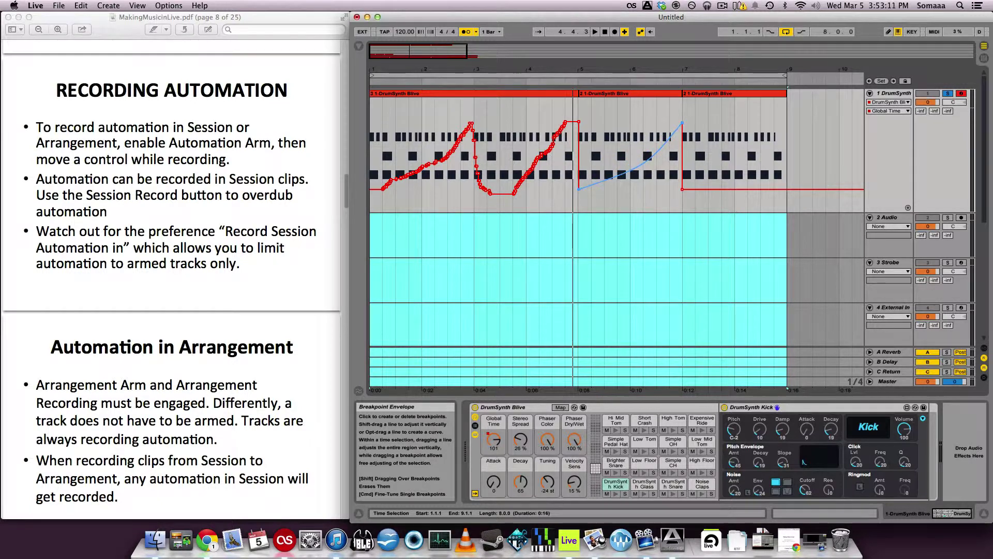
{"action": "left_click", "coordinate": [578, 114]}
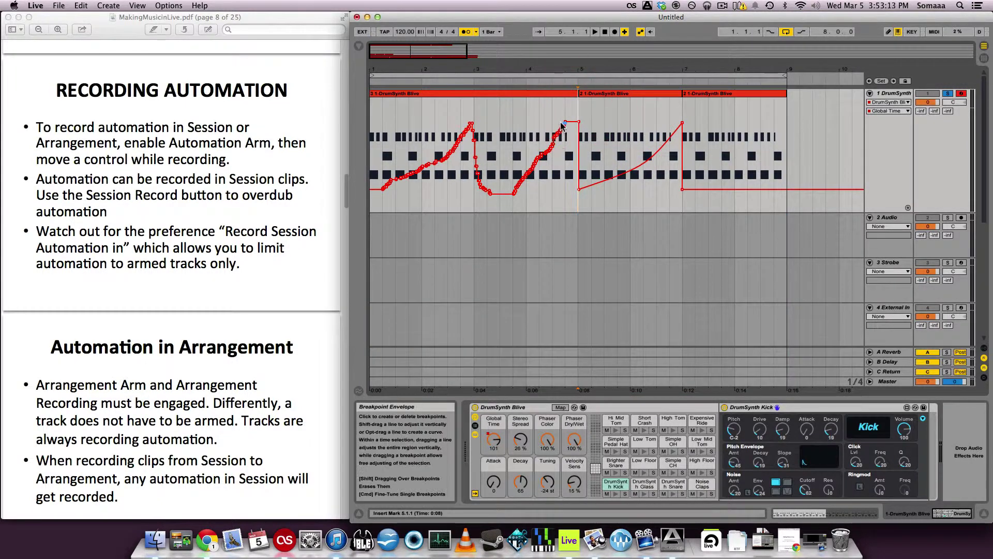
{"action": "key", "text": "space"}
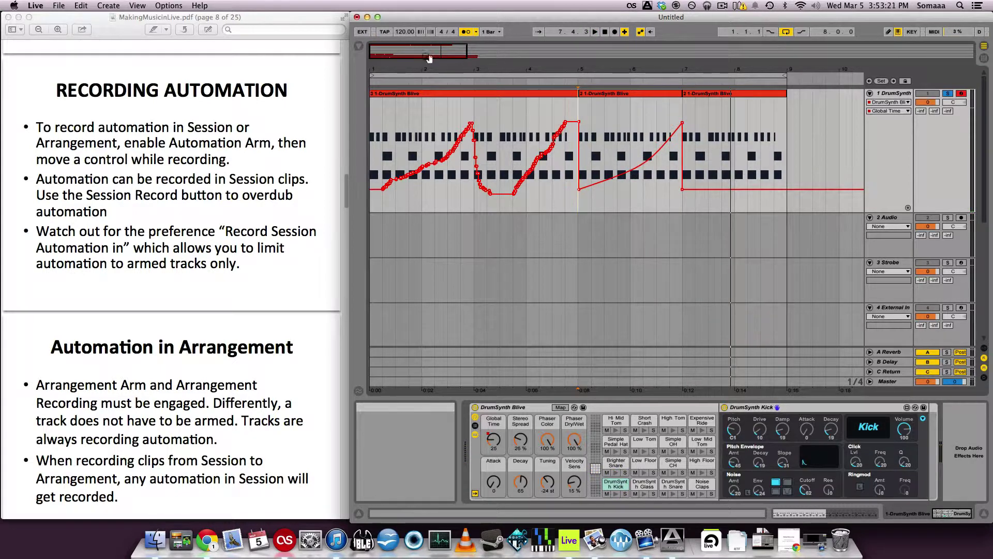
- Show Global Time automation in its own lane, enlarging it and shrinking the clip lane
{"action": "left_click_drag", "start_coordinate": [426, 55], "coordinate": [661, 129]}
{"action": "key", "text": "Delete"}
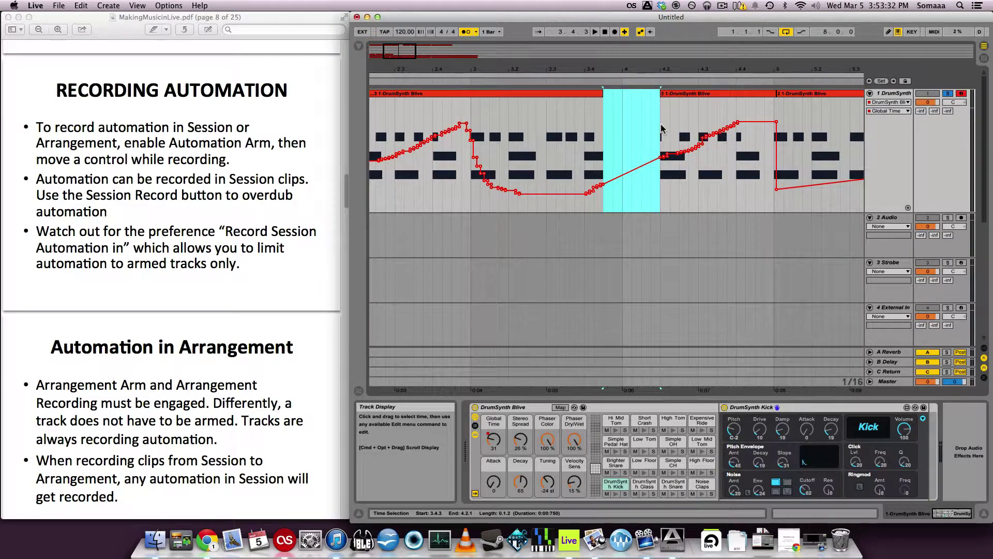
{"action": "key", "text": "super+z"}
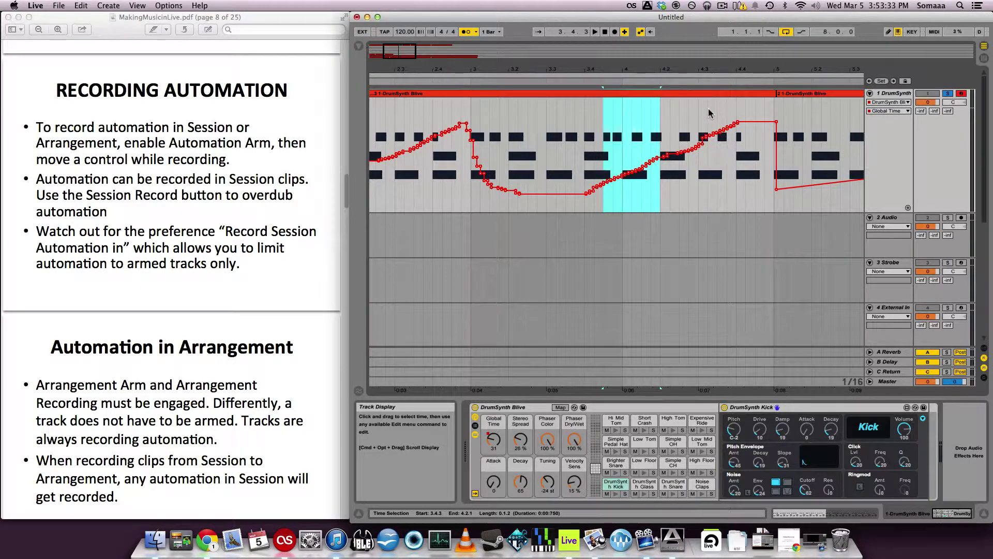
{"action": "left_click", "coordinate": [908, 207]}
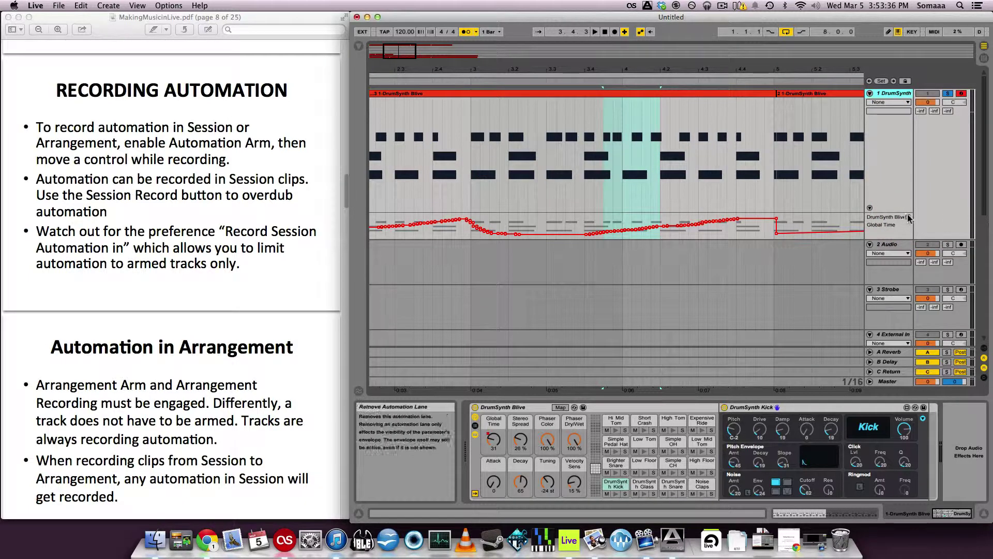
{"action": "left_click_drag", "start_coordinate": [888, 240], "coordinate": [890, 327]}
{"action": "left_click_drag", "start_coordinate": [884, 211], "coordinate": [888, 164]}
- Delete the recorded Global Time breakpoints between bars 3 and 5 to straighten the line
{"action": "left_click_drag", "start_coordinate": [577, 209], "coordinate": [775, 191]}
{"action": "key", "text": "Delete"}
{"action": "key", "text": "Delete"}
{"action": "key", "text": "Delete"}
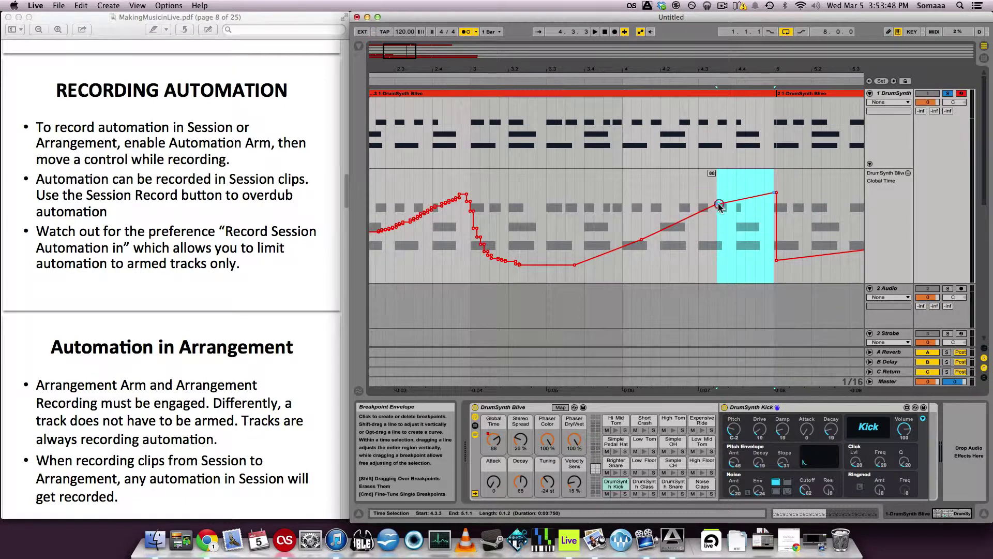
{"action": "left_click", "coordinate": [718, 204]}
{"action": "left_click", "coordinate": [718, 204]}
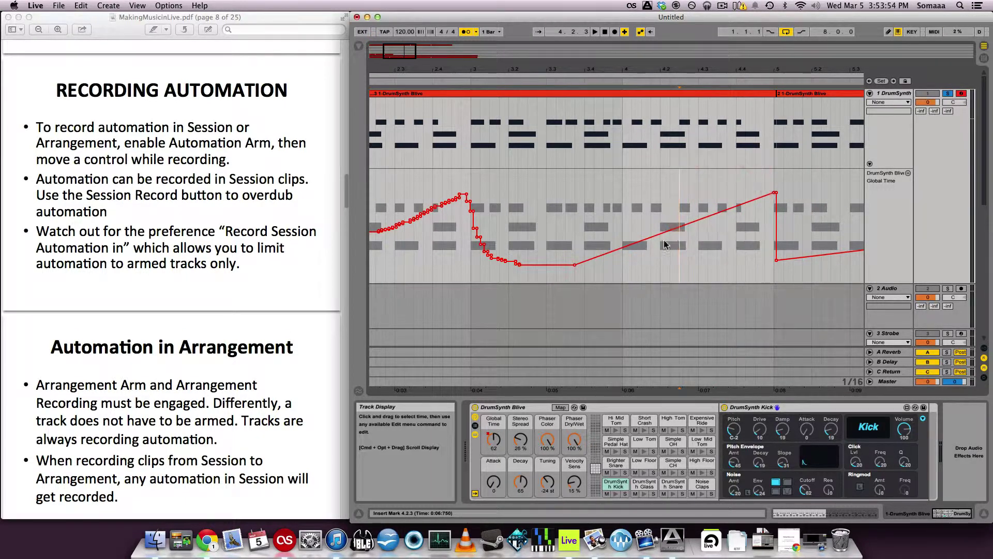
- Add a raised peak and a lowered valley breakpoint to form a zigzag
{"action": "left_click", "coordinate": [687, 228]}
{"action": "left_click_drag", "start_coordinate": [687, 228], "coordinate": [629, 194]}
{"action": "left_click", "coordinate": [701, 195]}
{"action": "left_click_drag", "start_coordinate": [701, 196], "coordinate": [701, 240]}
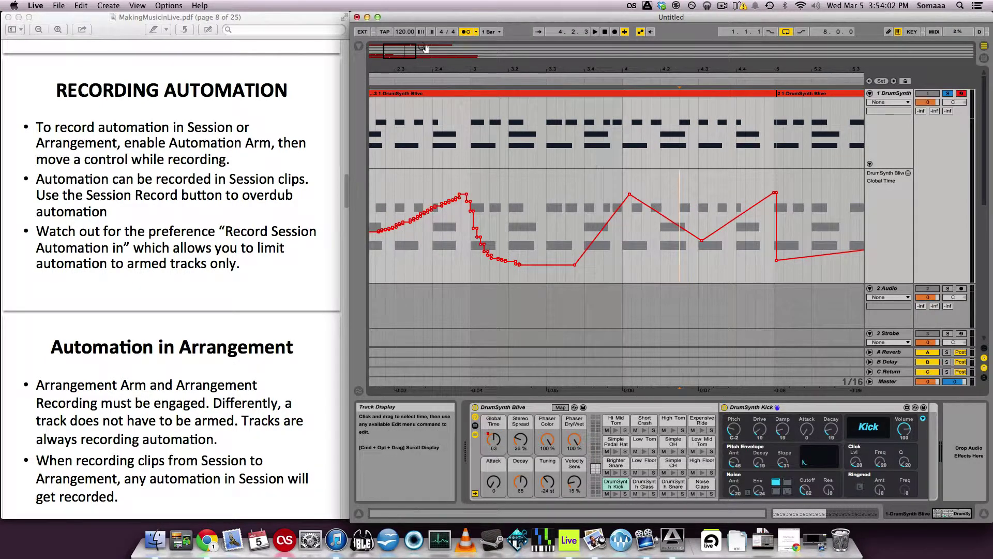
- Raise the Global Time automation within bar 8
{"action": "key", "text": "minus"}
{"action": "key", "text": "minus"}
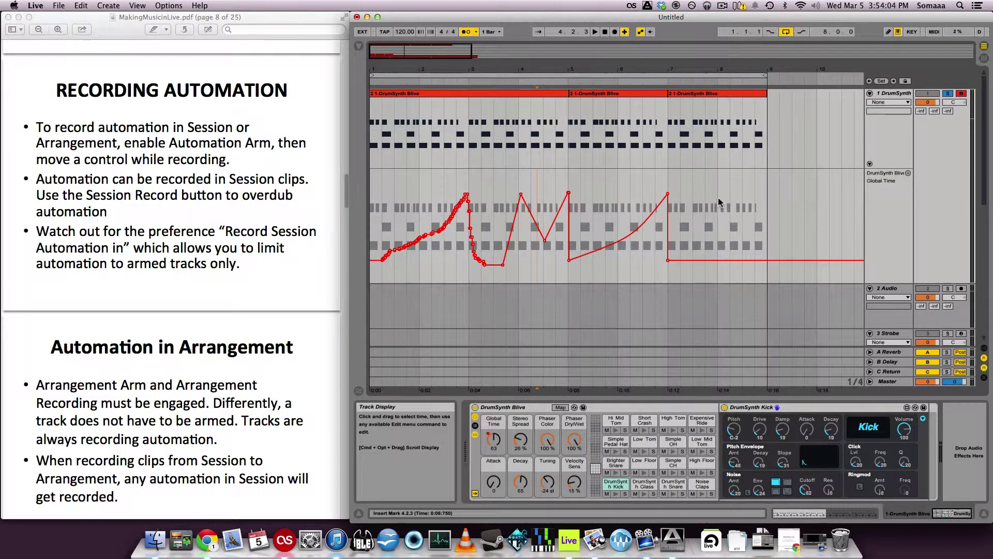
{"action": "left_click_drag", "start_coordinate": [719, 204], "coordinate": [754, 215]}
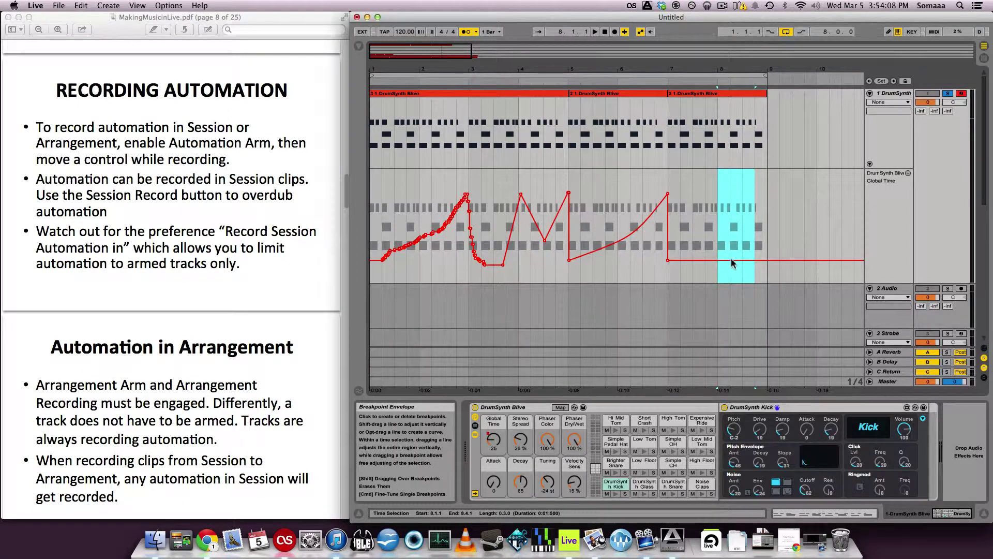
{"action": "left_click_drag", "start_coordinate": [738, 262], "coordinate": [738, 211]}
{"action": "left_click", "coordinate": [698, 198]}
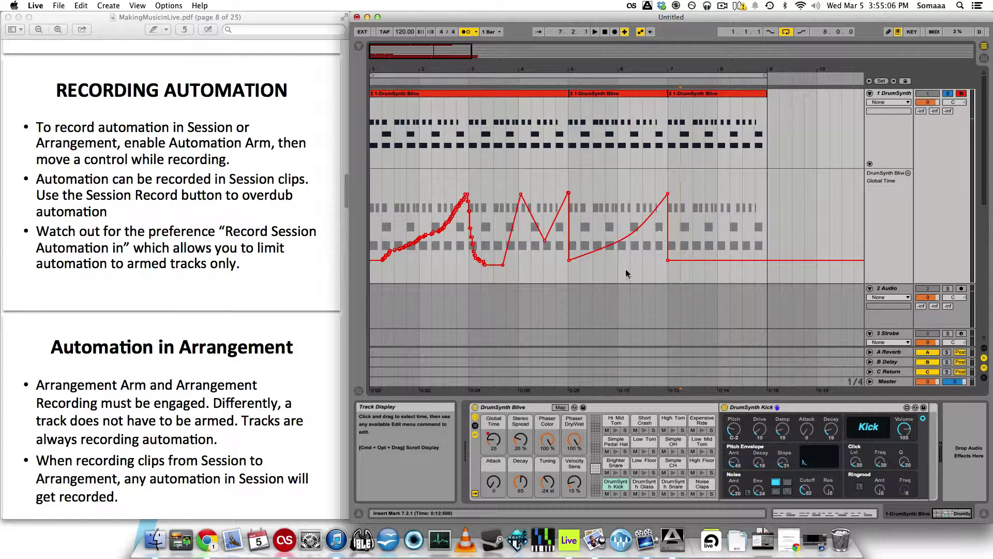
- Delete the Global Time automation, set Global Time to 18, and drag the bar 5–7 clip into track 1's Session slots
{"action": "right_click", "coordinate": [494, 442]}
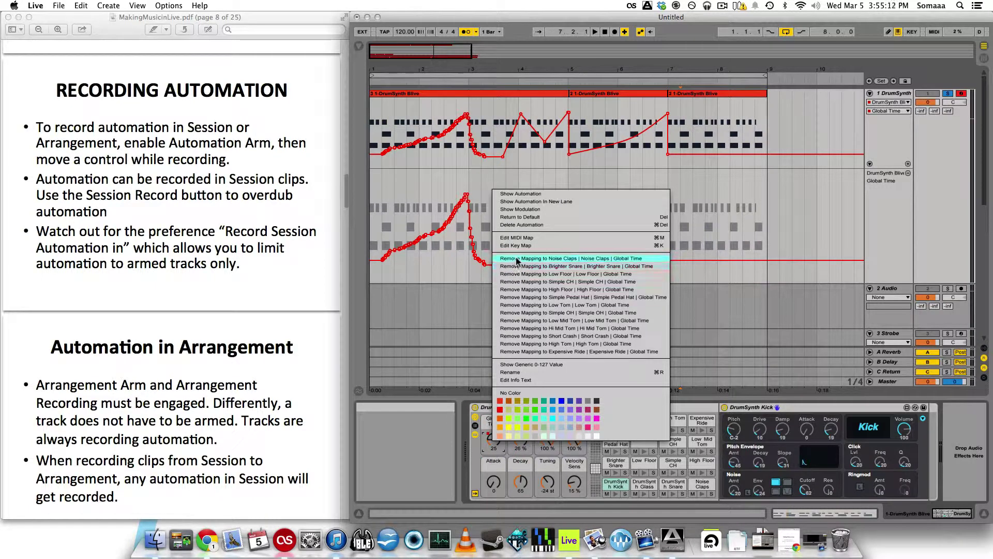
{"action": "left_click", "coordinate": [523, 226]}
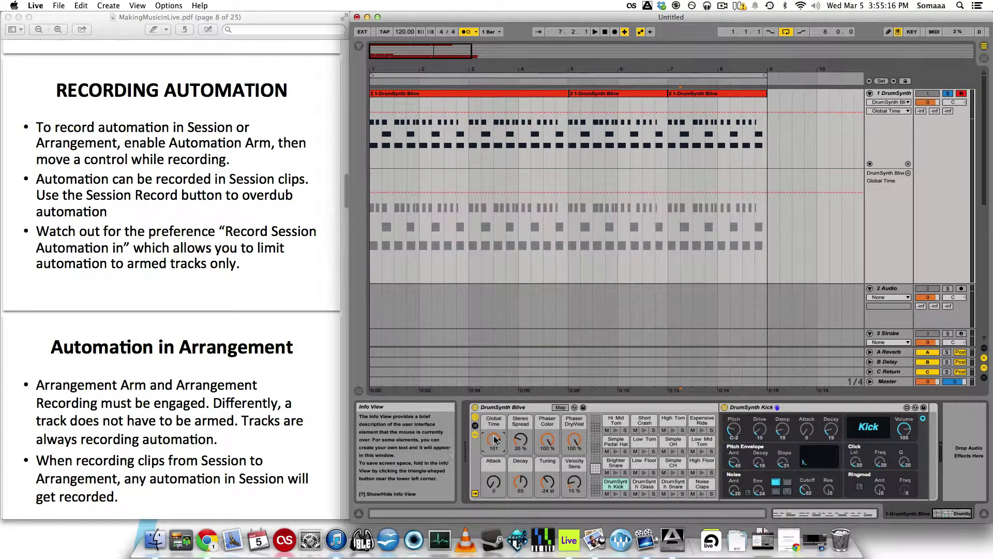
{"action": "left_click_drag", "start_coordinate": [494, 440], "coordinate": [494, 464]}
{"action": "left_click", "coordinate": [588, 93]}
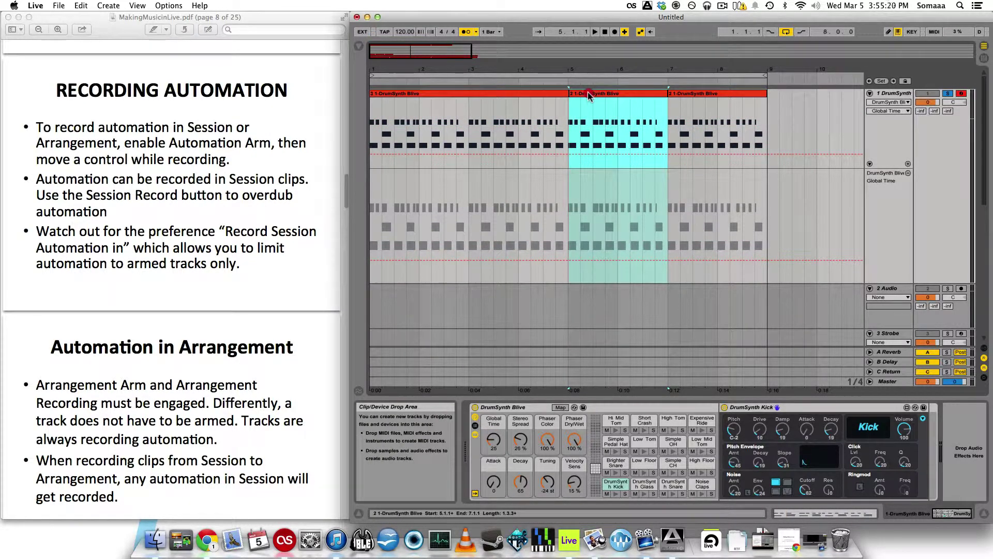
{"action": "left_click_drag", "start_coordinate": [588, 93], "coordinate": [397, 73]}
- In Session view, launch track 1's DrumSynth clip and Session Record Global Time rising to 122
{"action": "key", "text": "Tab"}
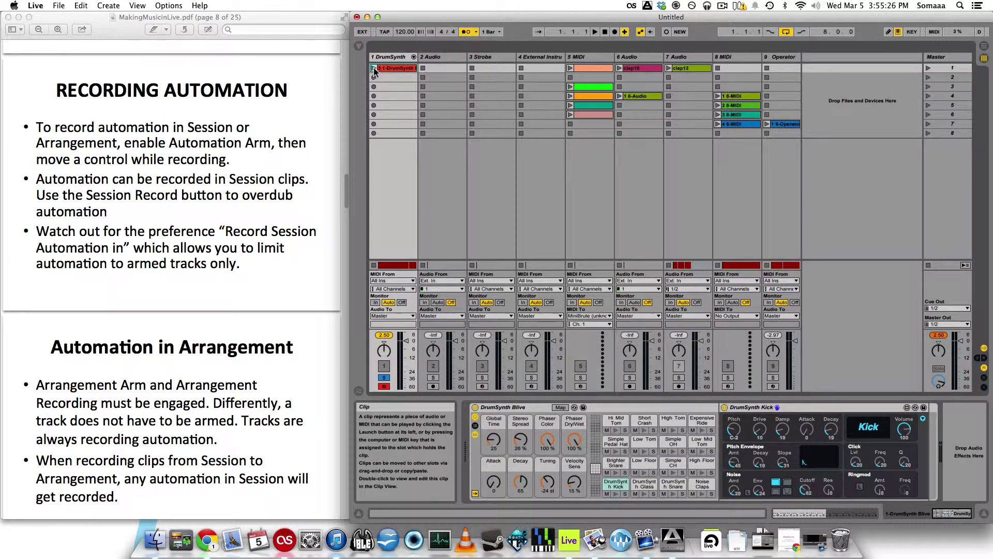
{"action": "left_click", "coordinate": [373, 68]}
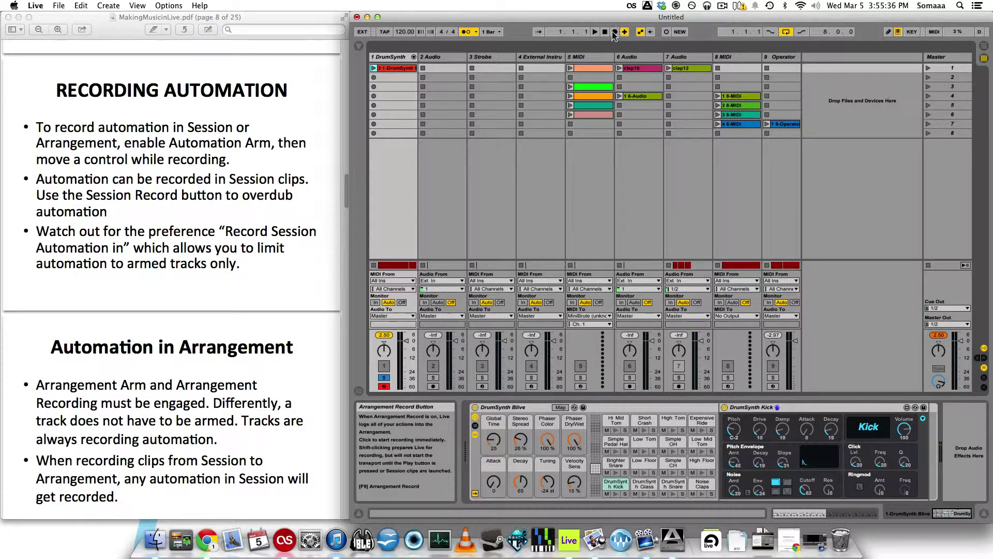
{"action": "left_click", "coordinate": [666, 33]}
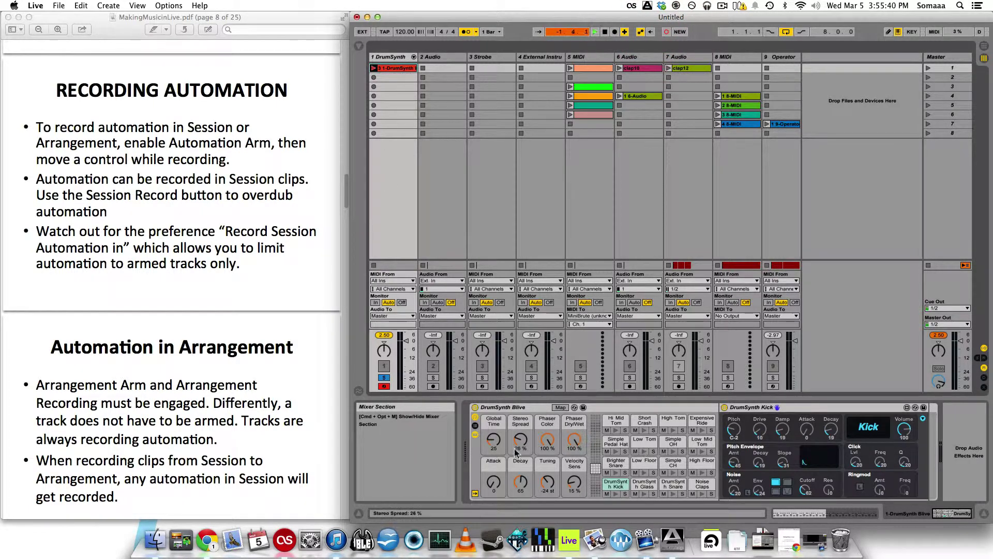
{"action": "left_click_drag", "start_coordinate": [493, 438], "coordinate": [494, 390]}
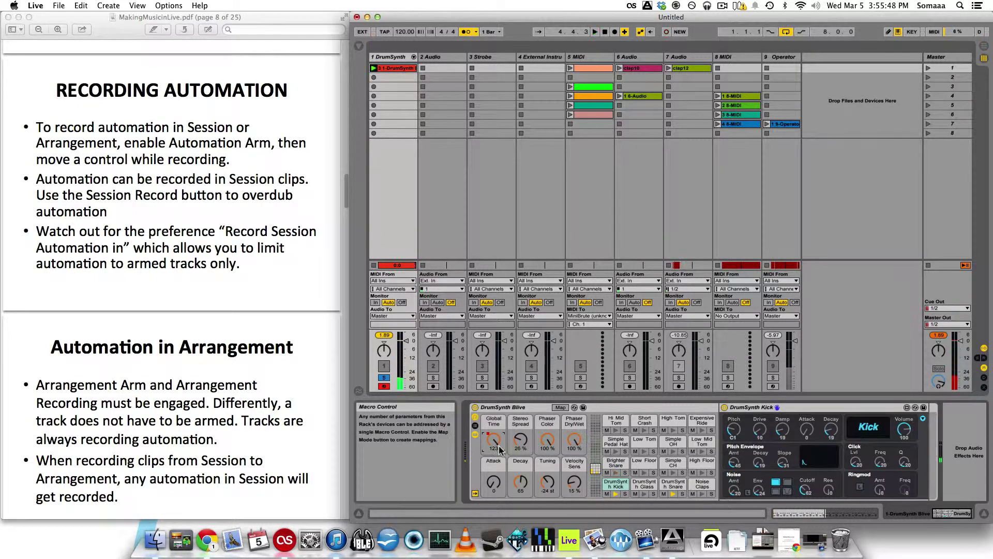
- Open the track 1 DrumSynth clip in the clip editor with its envelopes shown
{"action": "left_click", "coordinate": [394, 72]}
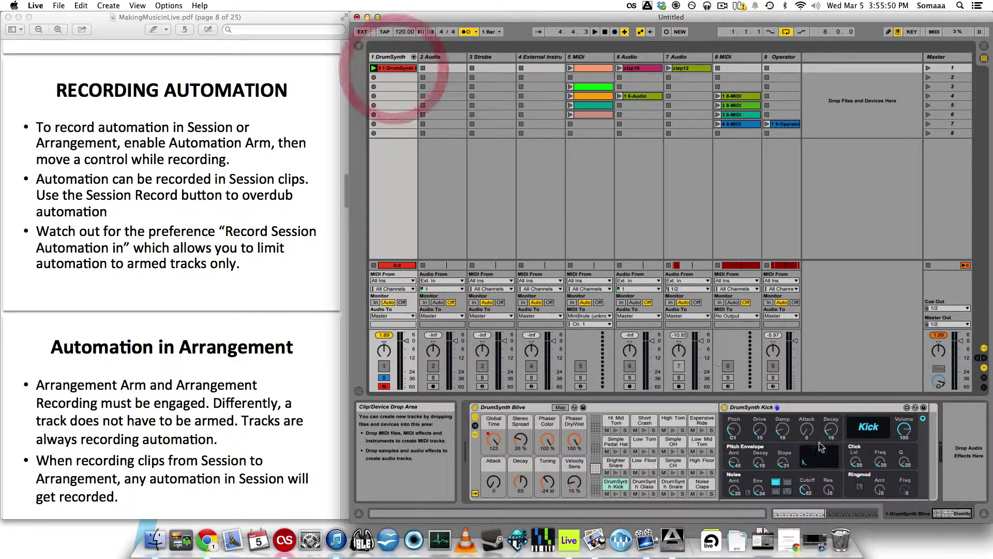
{"action": "left_click", "coordinate": [808, 515]}
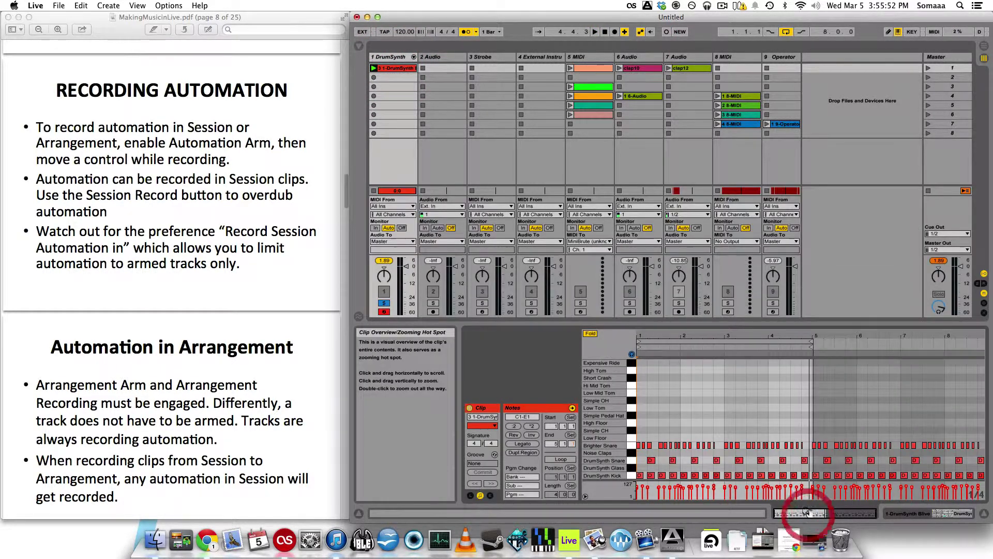
{"action": "left_click", "coordinate": [491, 496]}
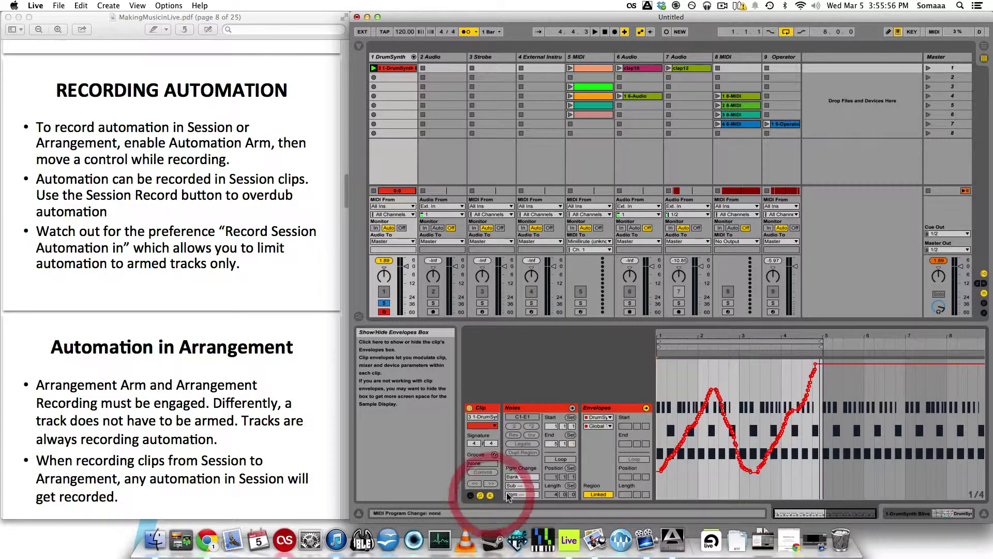
- Set the Device Chooser to 'Only show adjusted envelopes' and zoom in around bar 2
{"action": "left_click", "coordinate": [601, 421]}
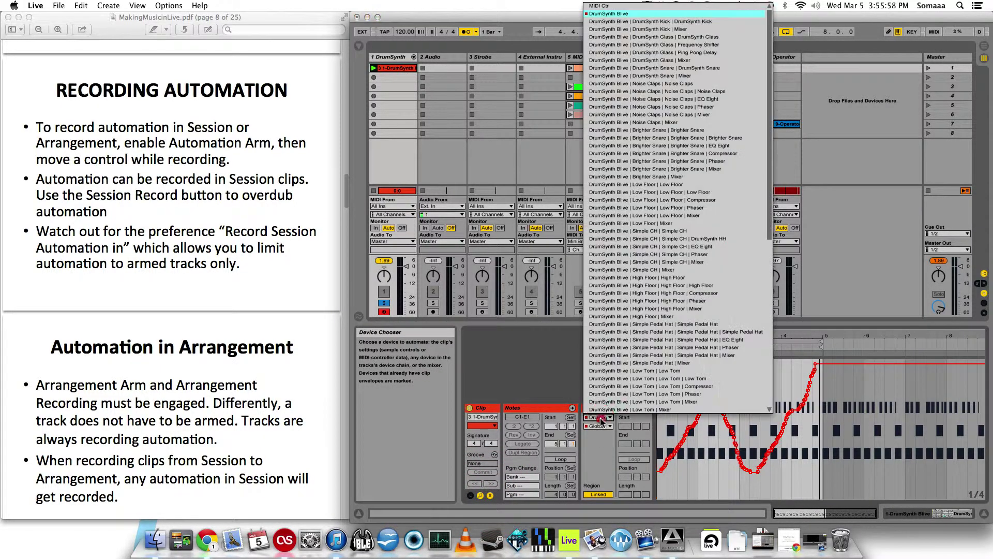
{"action": "left_click", "coordinate": [602, 421]}
{"action": "left_click", "coordinate": [601, 421]}
{"action": "left_click", "coordinate": [602, 421]}
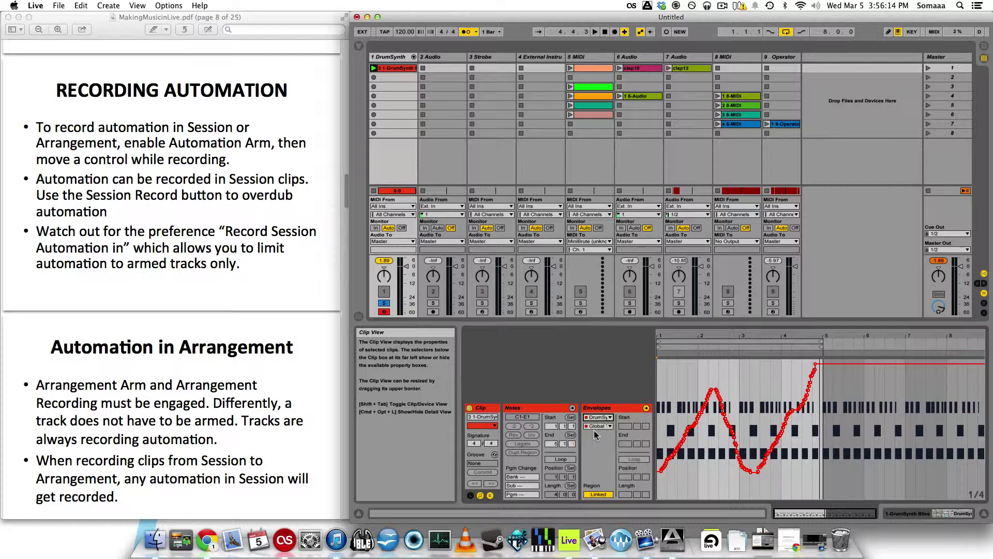
{"action": "left_click", "coordinate": [597, 418]}
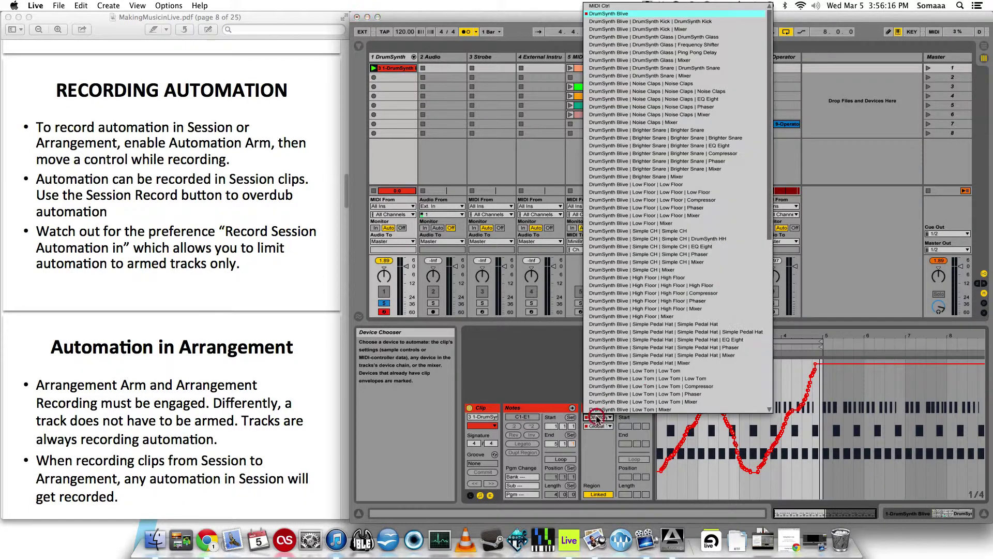
{"action": "scroll", "coordinate": [620, 222], "scroll_direction": "down", "scroll_amount": 10}
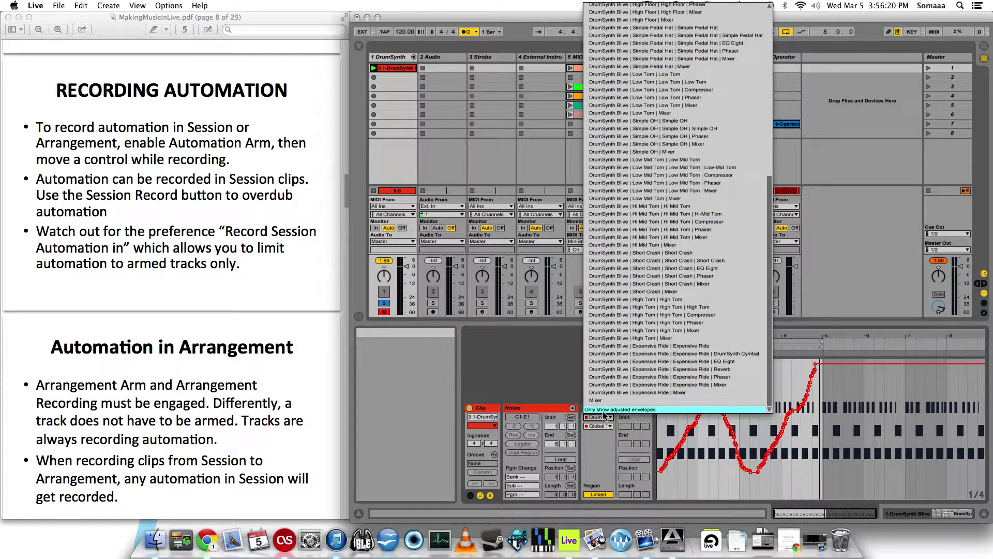
{"action": "left_click", "coordinate": [632, 409]}
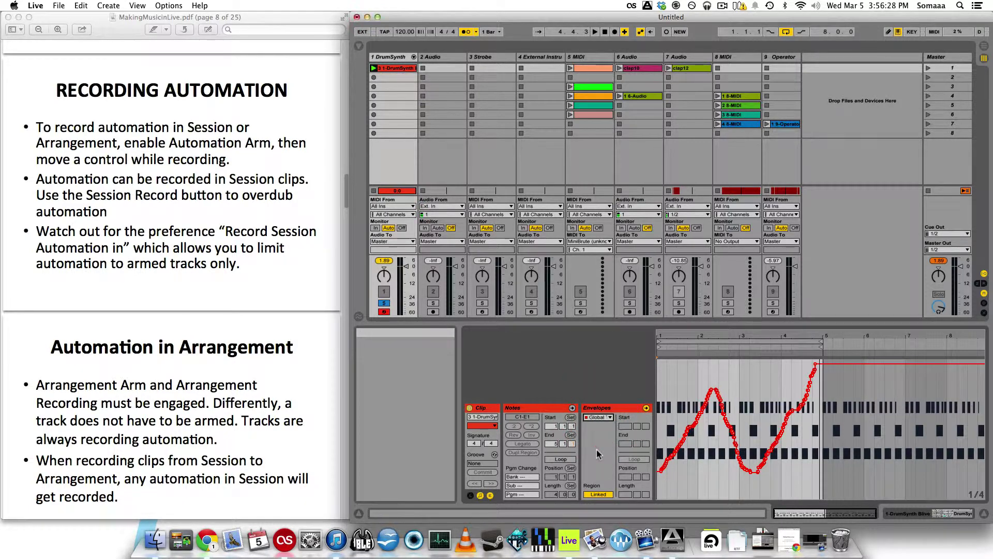
{"action": "left_click_drag", "start_coordinate": [734, 346], "coordinate": [859, 362]}
- Hide the Notes, Envelopes and help panels and enlarge the clip editor to show bars 1.3–5
{"action": "left_click", "coordinate": [480, 495]}
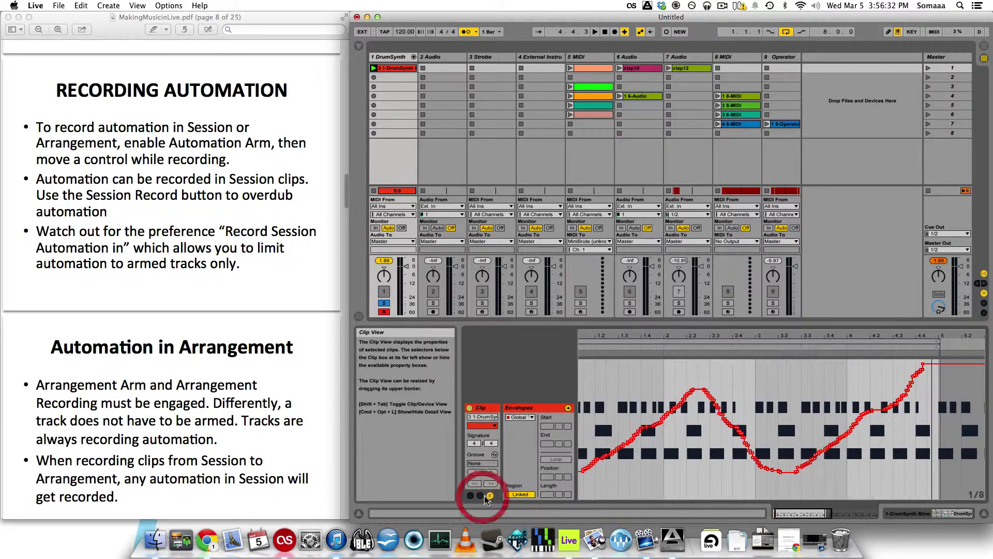
{"action": "left_click", "coordinate": [490, 495]}
{"action": "left_click", "coordinate": [358, 513]}
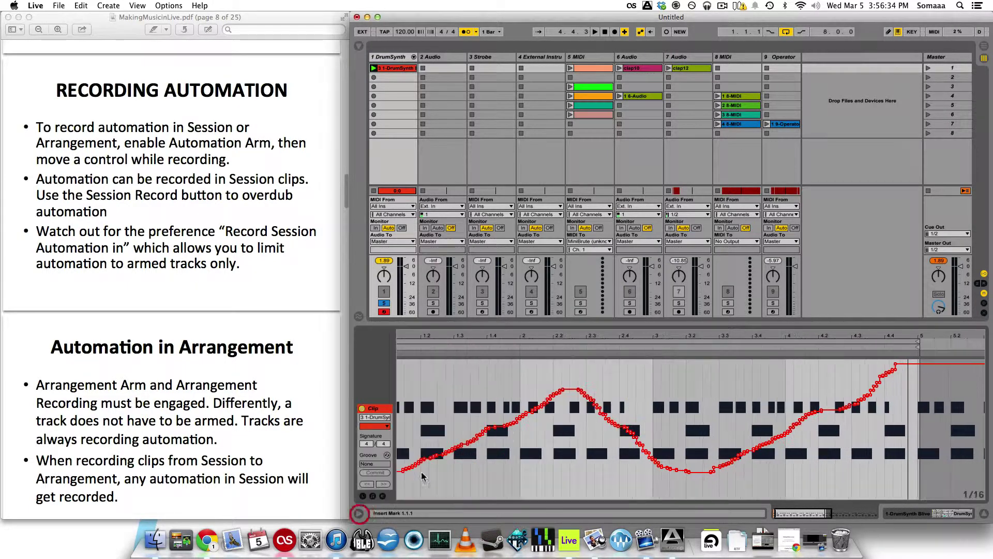
{"action": "left_click_drag", "start_coordinate": [604, 340], "coordinate": [607, 204]}
{"action": "left_click", "coordinate": [602, 279]}
- Delete the Global Time breakpoints in 2.3.1–3.1.1 and 3.3.1–4.1.3
{"action": "left_click_drag", "start_coordinate": [582, 272], "coordinate": [659, 295]}
{"action": "key", "text": "Delete"}
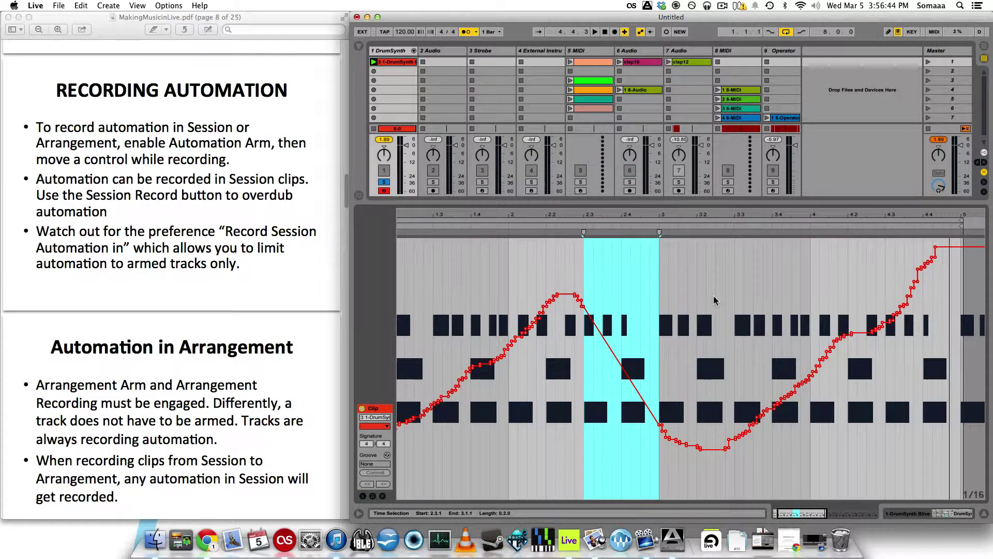
{"action": "left_click_drag", "start_coordinate": [734, 298], "coordinate": [831, 294]}
{"action": "key", "text": "Delete"}
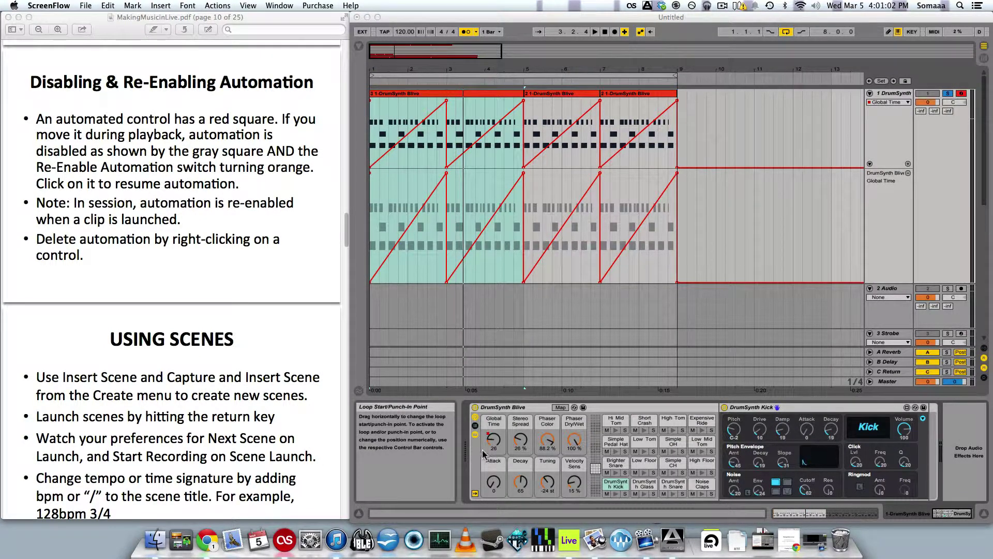
- Override Global Time by hand to 26, then re-enable its automation
{"action": "left_click", "coordinate": [484, 455]}
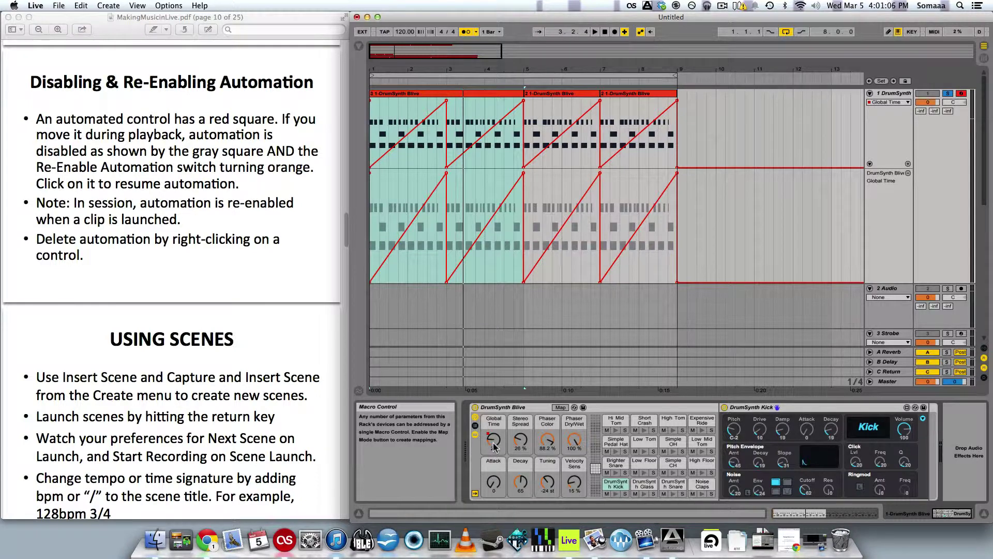
{"action": "left_click_drag", "start_coordinate": [493, 444], "coordinate": [491, 444]}
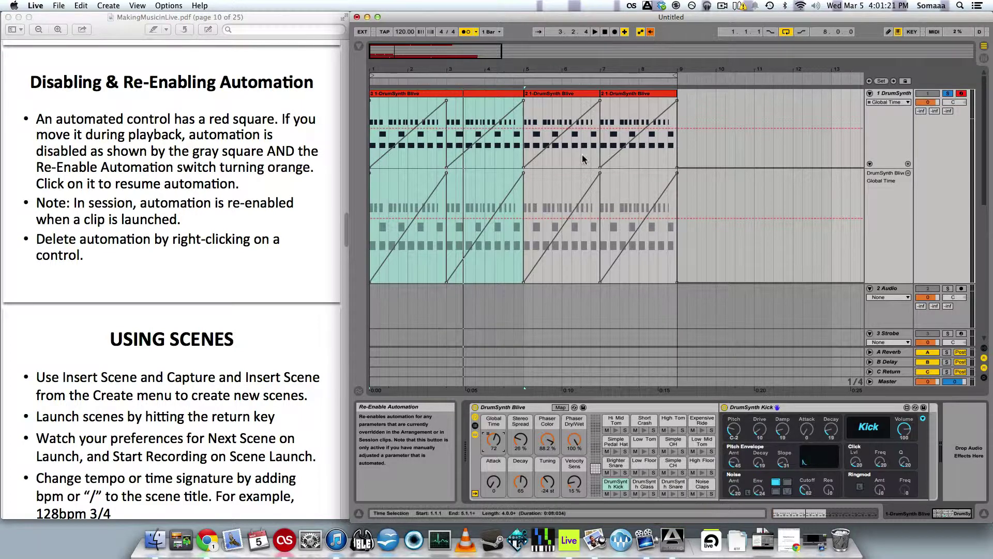
{"action": "mouse_move", "coordinate": [493, 454]}
{"action": "left_mouse_down"}
{"action": "mouse_move", "coordinate": [492, 479]}
{"action": "mouse_move", "coordinate": [493, 465]}
{"action": "left_mouse_up"}
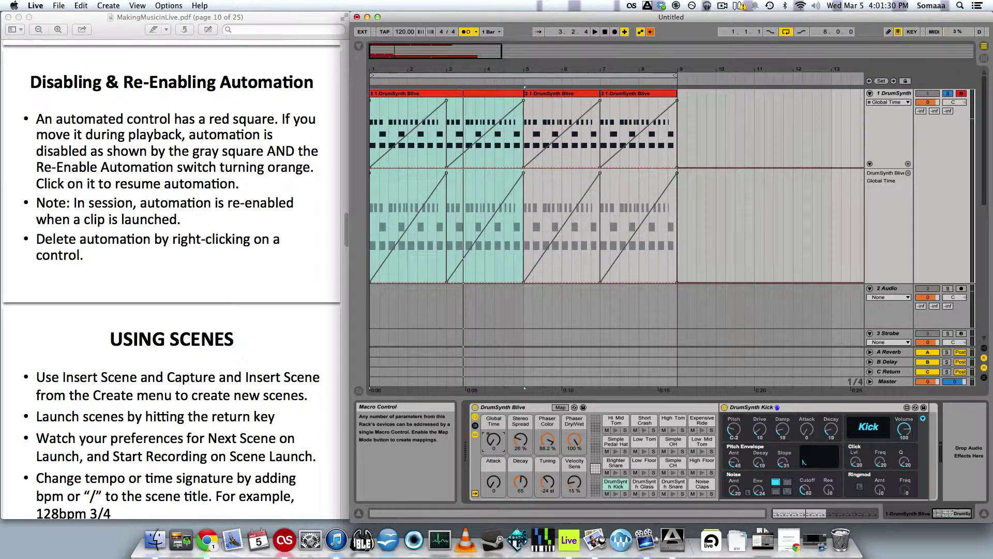
{"action": "left_click", "coordinate": [651, 32]}
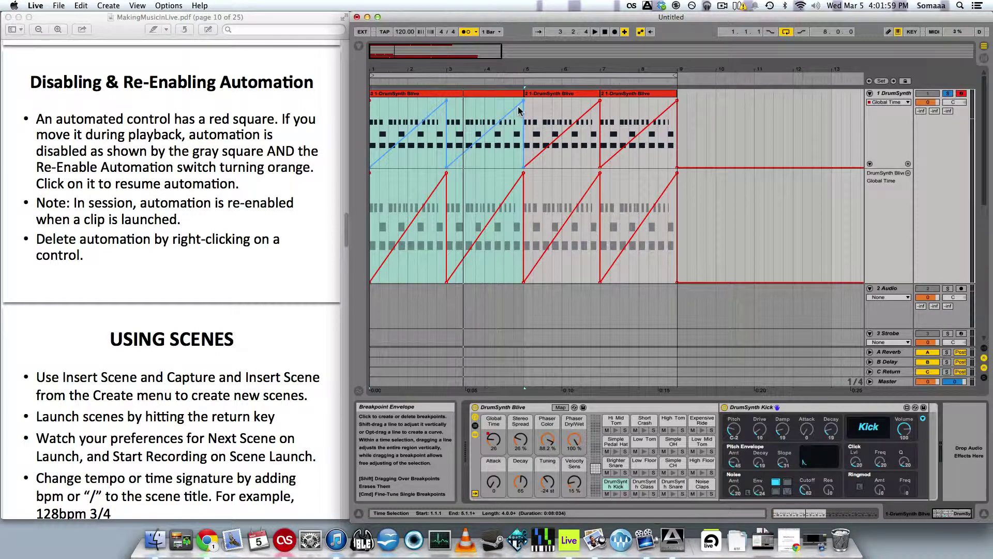
{"action": "left_click", "coordinate": [85, 257]}
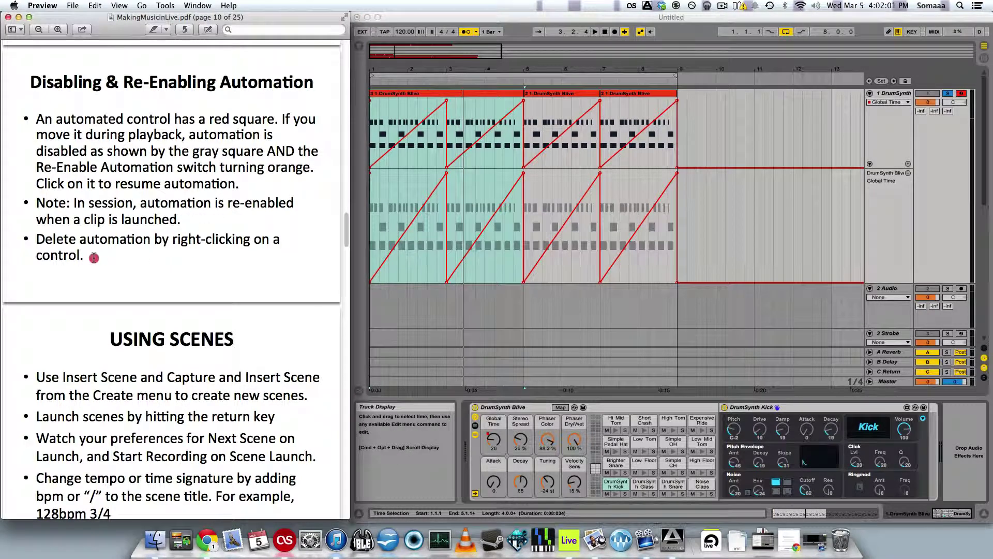
{"action": "left_click_drag", "start_coordinate": [85, 257], "coordinate": [43, 236]}
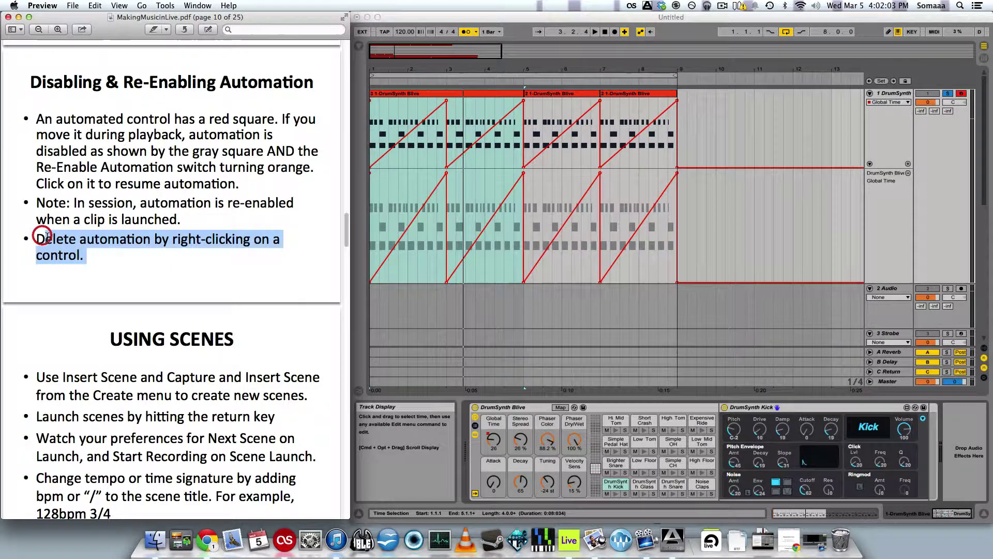
{"action": "left_click", "coordinate": [93, 256]}
{"action": "right_click", "coordinate": [492, 444]}
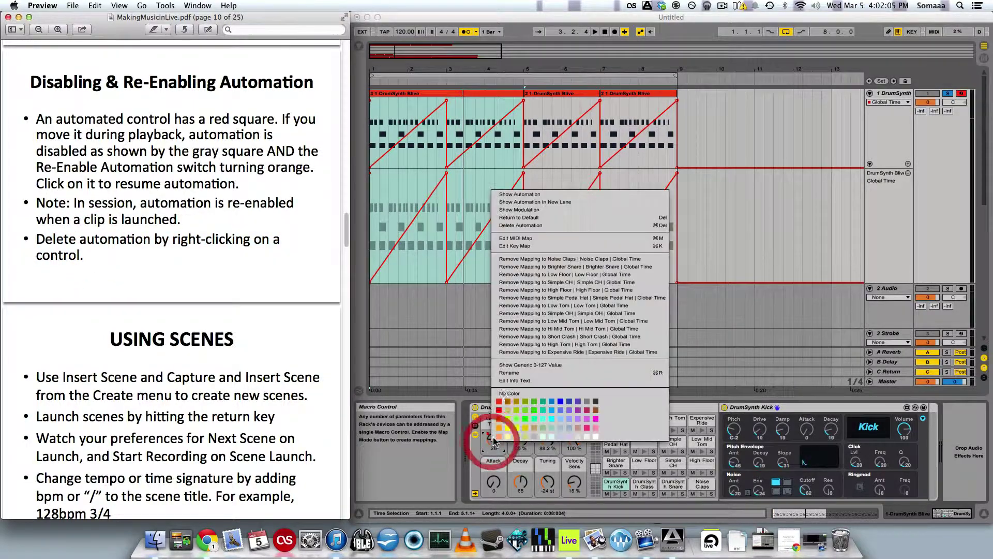
{"action": "left_click", "coordinate": [531, 226]}
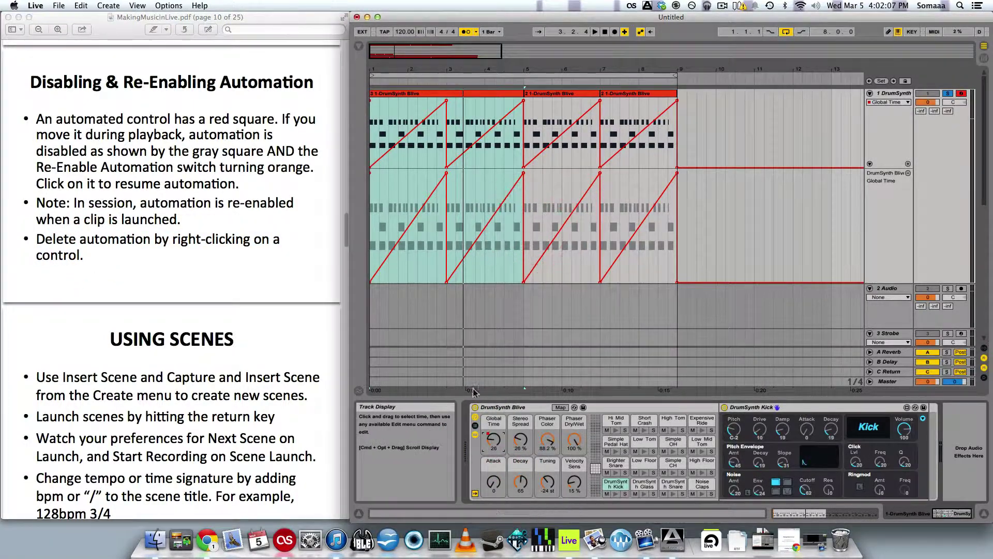
{"action": "right_click", "coordinate": [492, 440]}
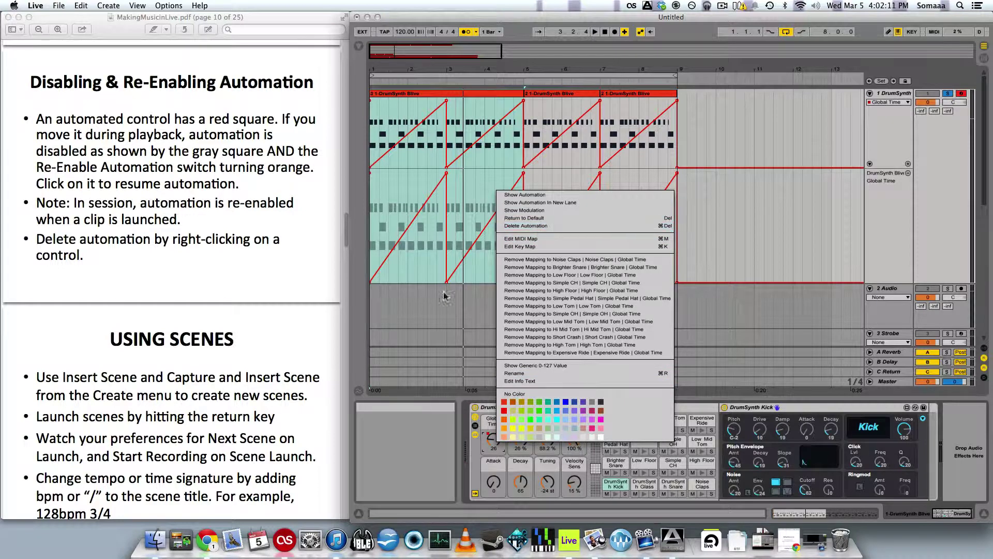
{"action": "left_click", "coordinate": [430, 306]}
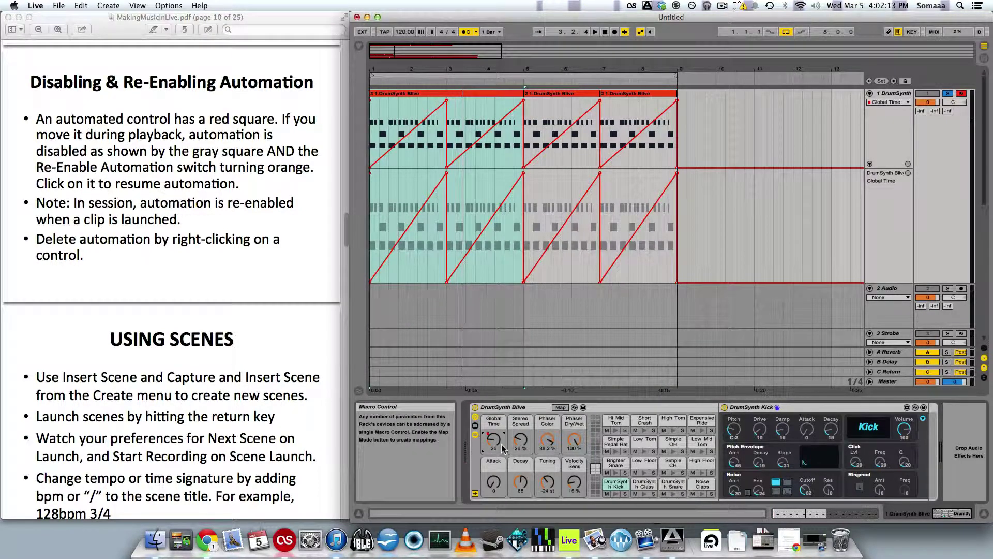